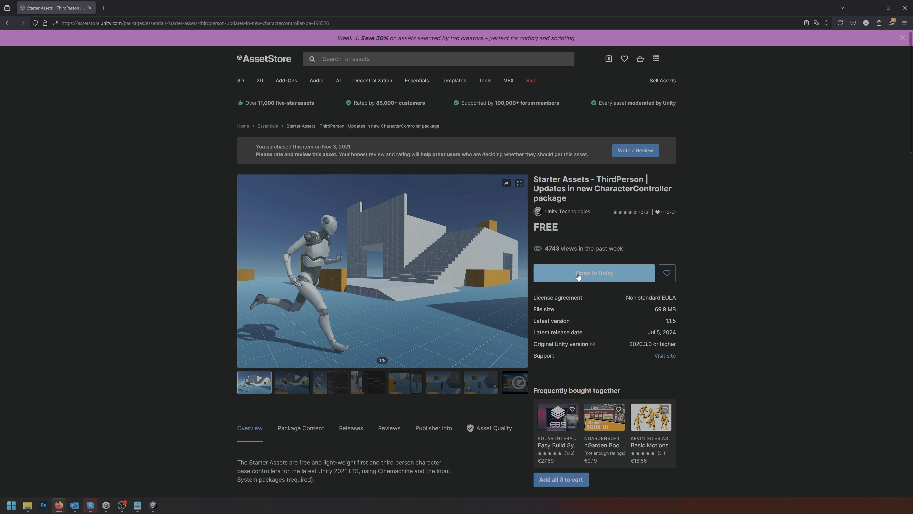
# Open the Starter Assets - ThirdPerson package from the Asset Store in Unity's Package Manager and re-download it
pyautogui.click(603, 276)
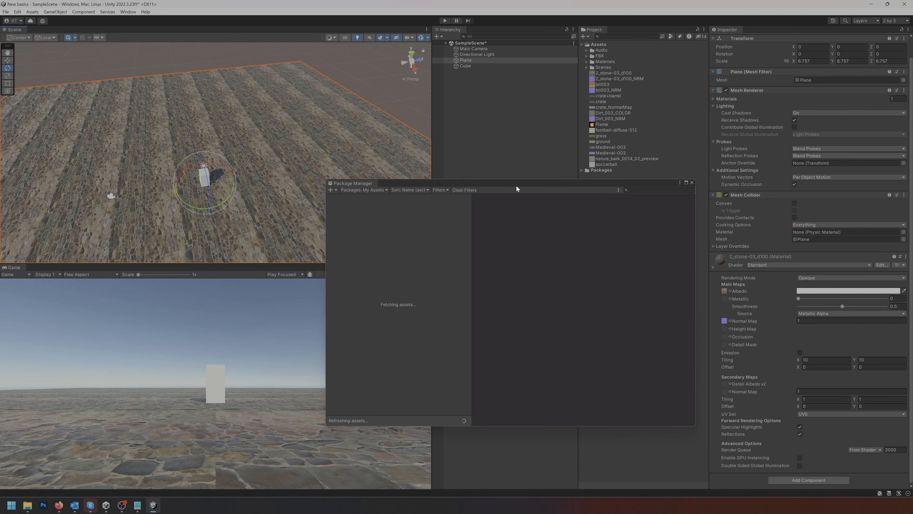
pyautogui.moveTo(513, 182); pyautogui.dragTo(386, 92)
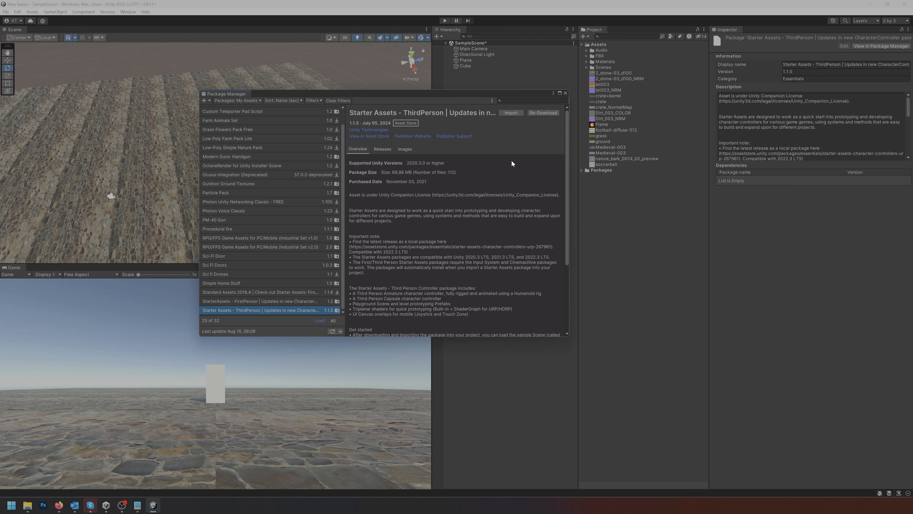
pyautogui.click(548, 115)
# Install the package's dependencies and enable the new input system backends, saving SampleScene for the editor restart
pyautogui.click(516, 114)
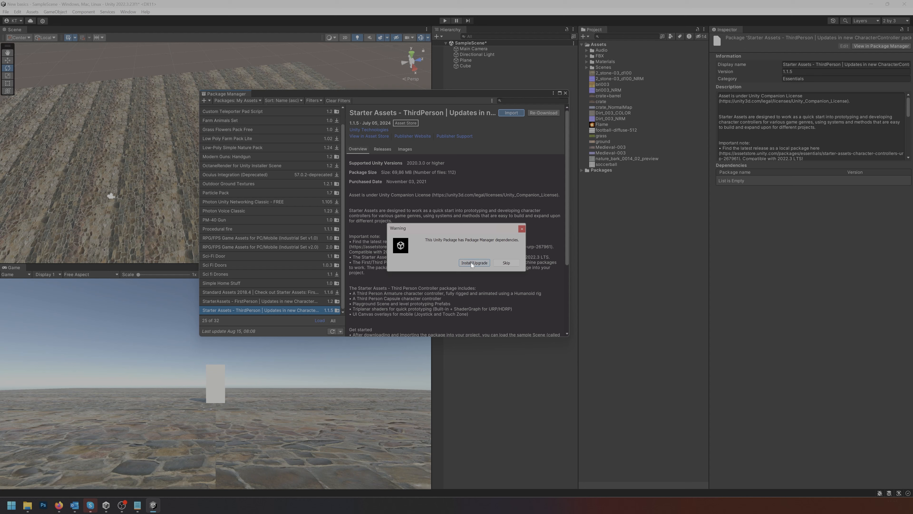
pyautogui.click(471, 264)
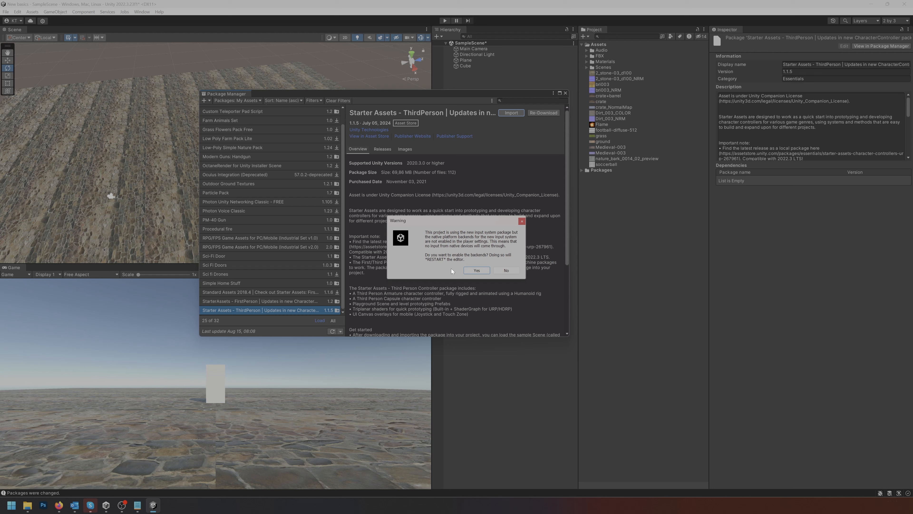
pyautogui.click(477, 270)
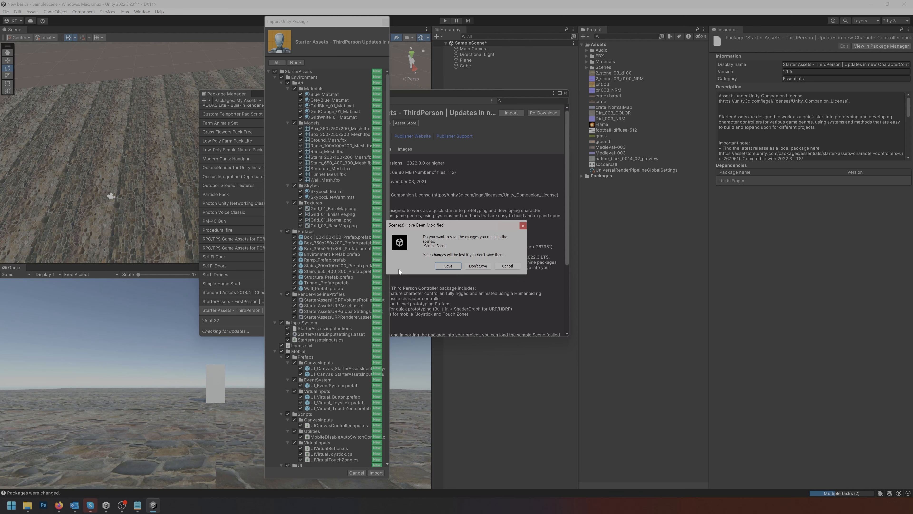
pyautogui.click(448, 268)
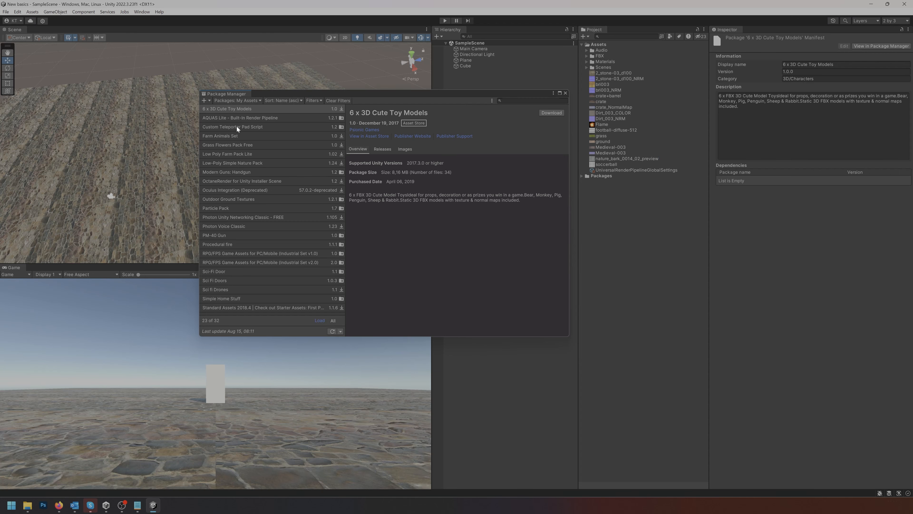
# Reopen the Package Manager, load the remaining assets and select the Starter Assets - ThirdPerson package
pyautogui.click(141, 12)
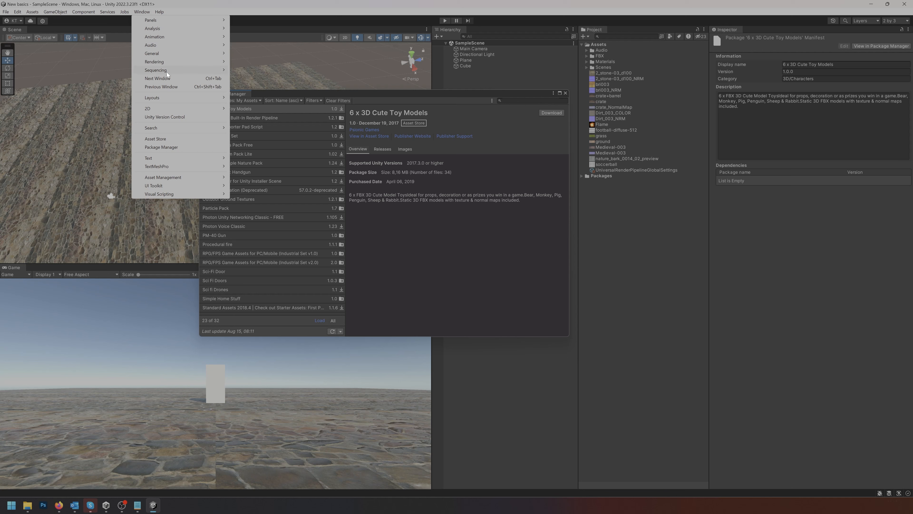
pyautogui.click(175, 148)
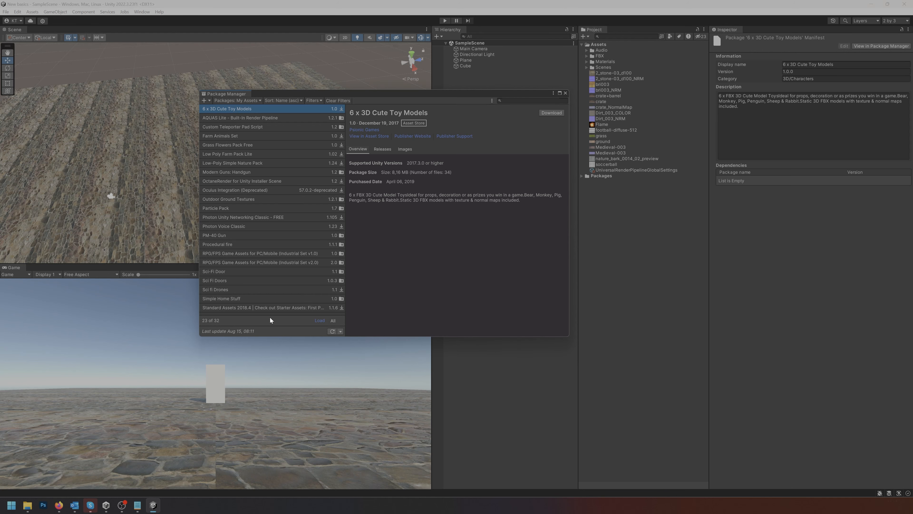
pyautogui.click(320, 321)
pyautogui.scroll(-5, 284, 265)
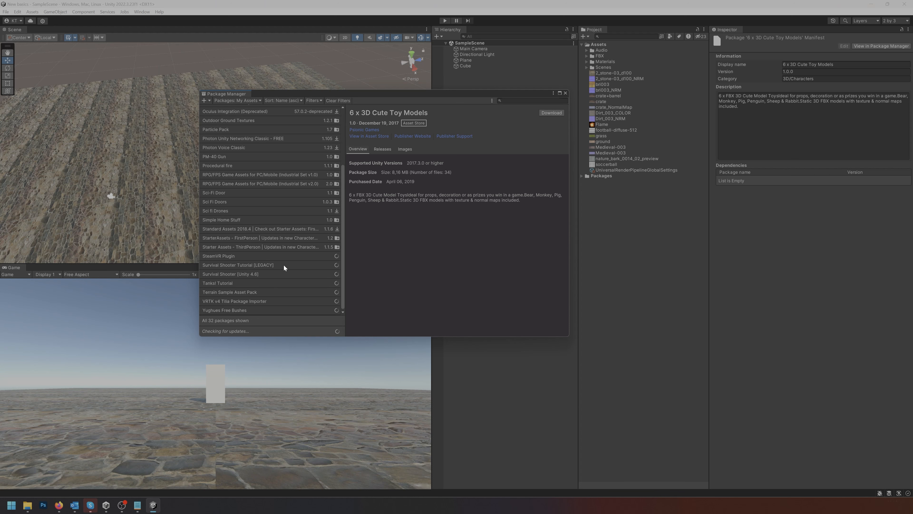
pyautogui.click(244, 246)
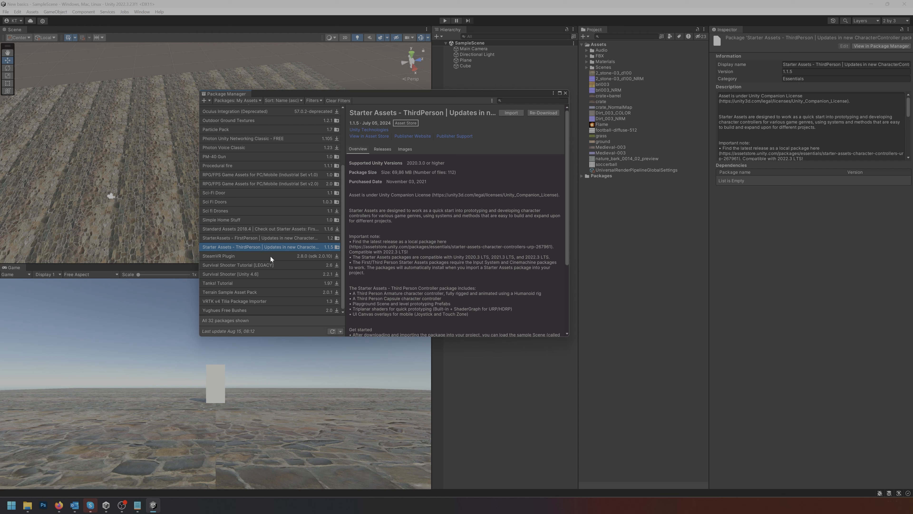
# Import all files of the Starter Assets - ThirdPerson package with its dependencies and close the Package Manager
pyautogui.click(512, 113)
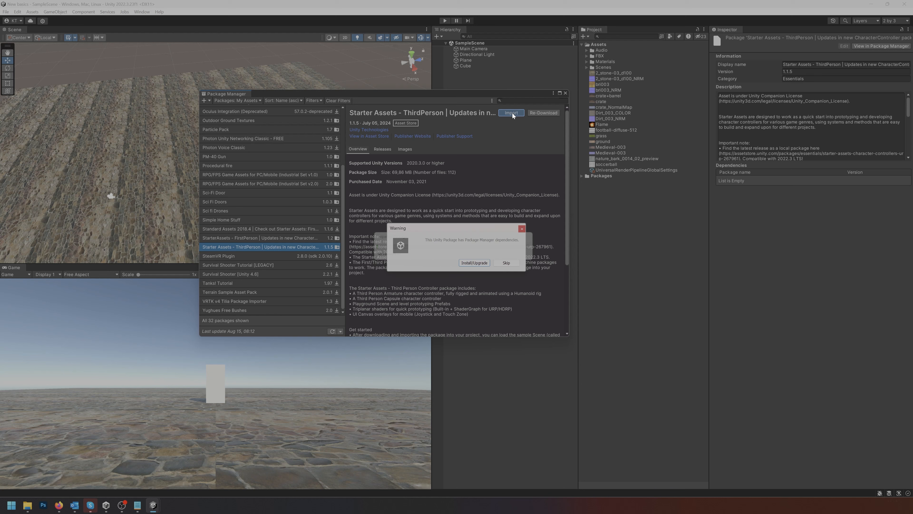
pyautogui.click(476, 263)
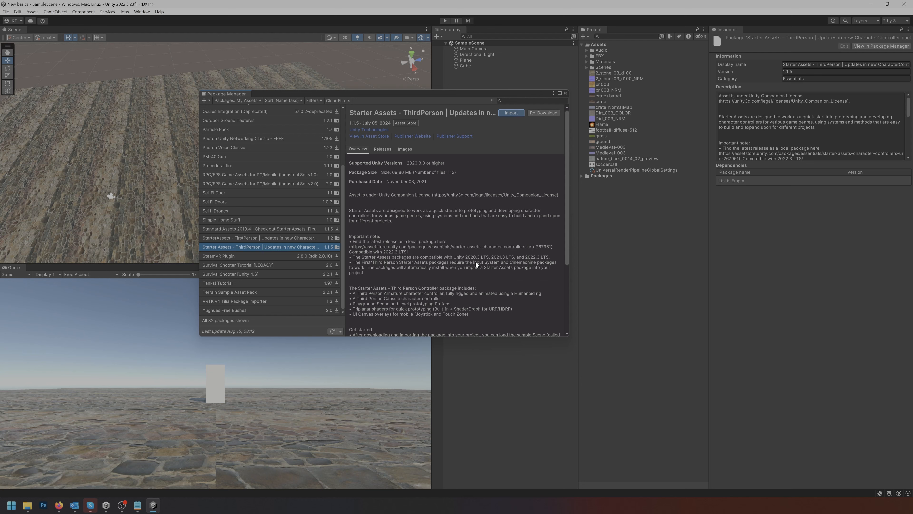
pyautogui.moveTo(324, 16); pyautogui.dragTo(349, 9)
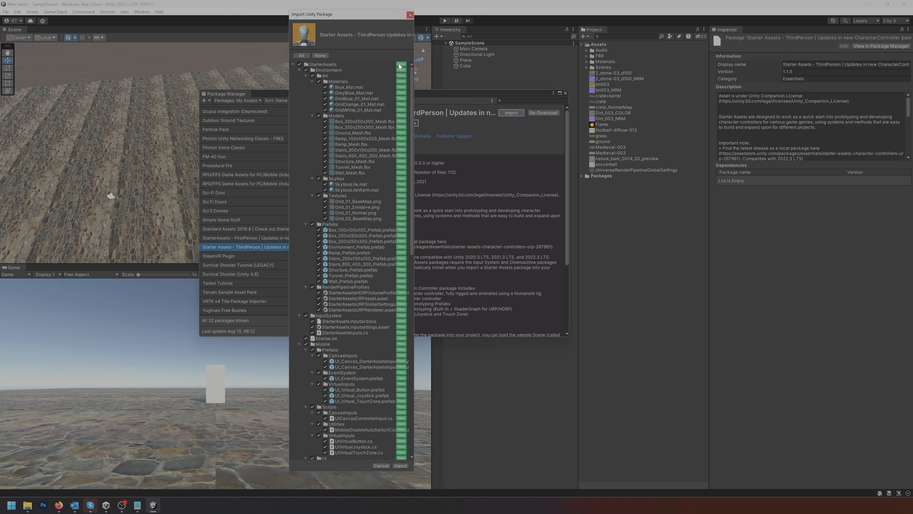
pyautogui.scroll(-20, 401, 313)
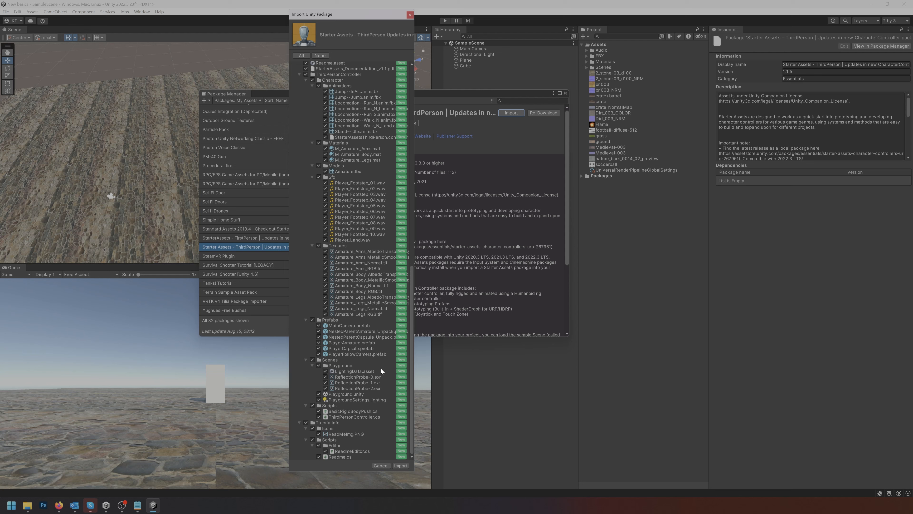
pyautogui.scroll(10, 380, 367)
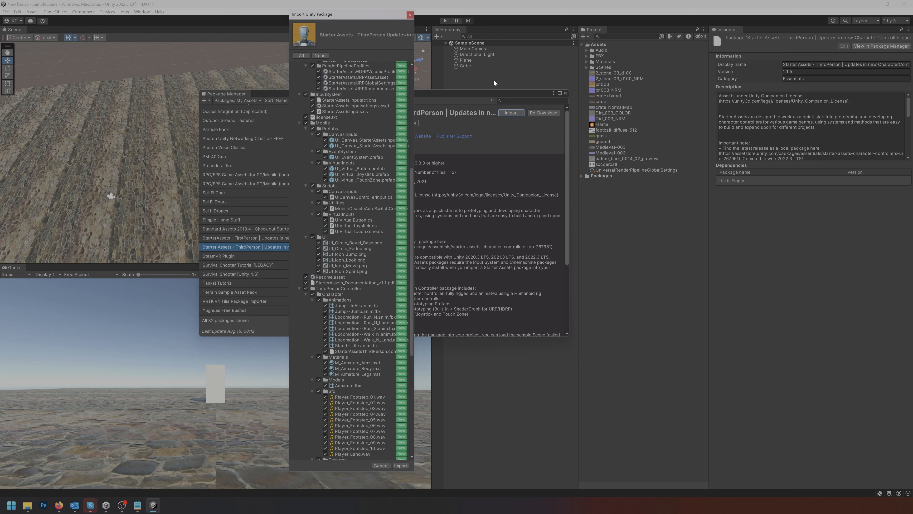
pyautogui.scroll(4, 364, 295)
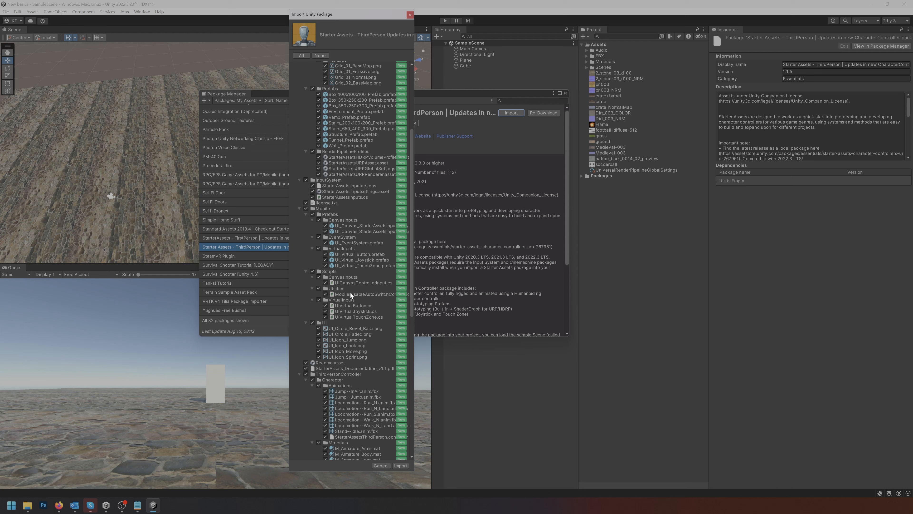
pyautogui.scroll(5, 359, 278)
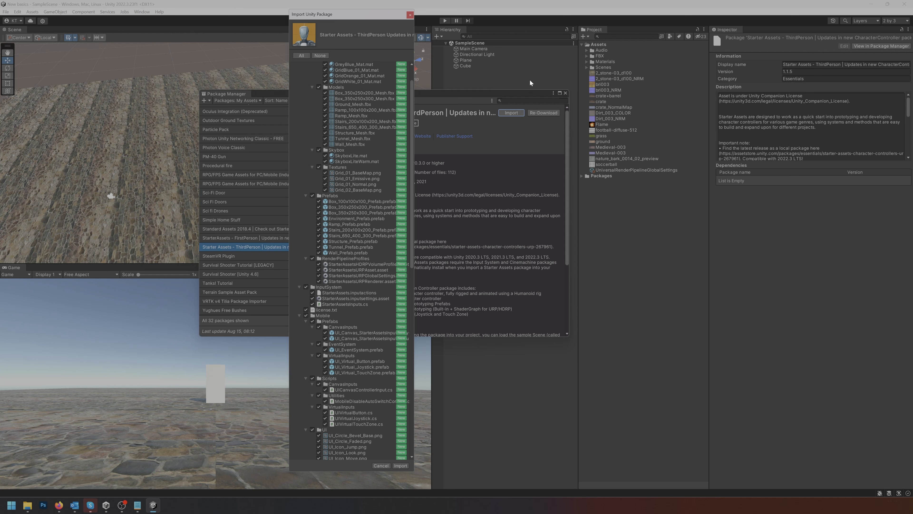
pyautogui.scroll(-15, 349, 343)
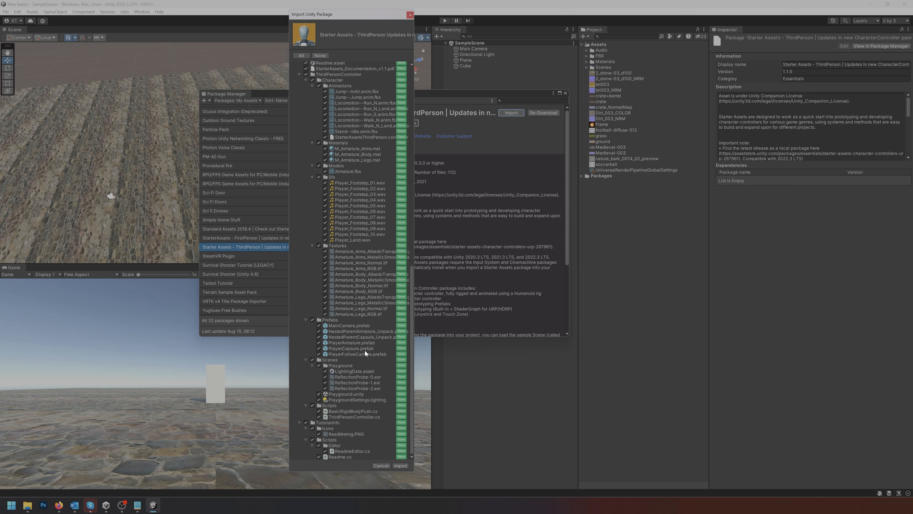
pyautogui.scroll(20, 358, 394)
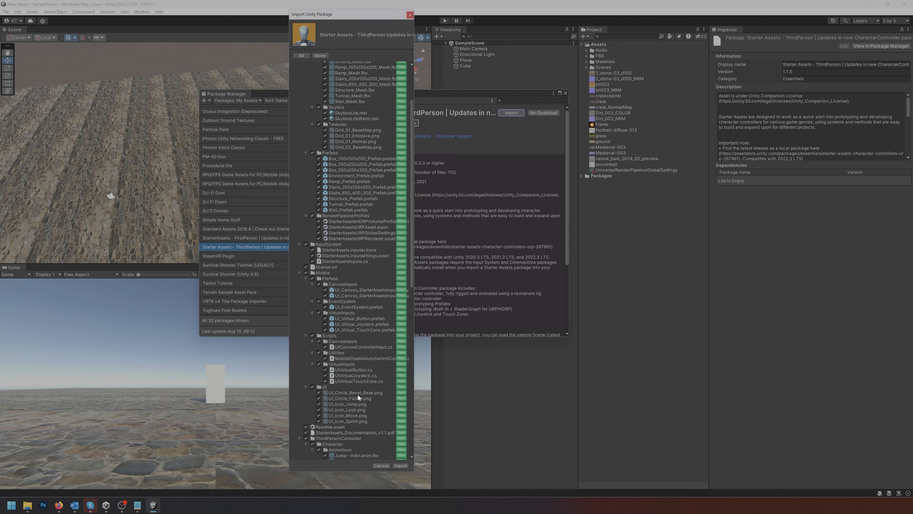
pyautogui.scroll(5, 376, 373)
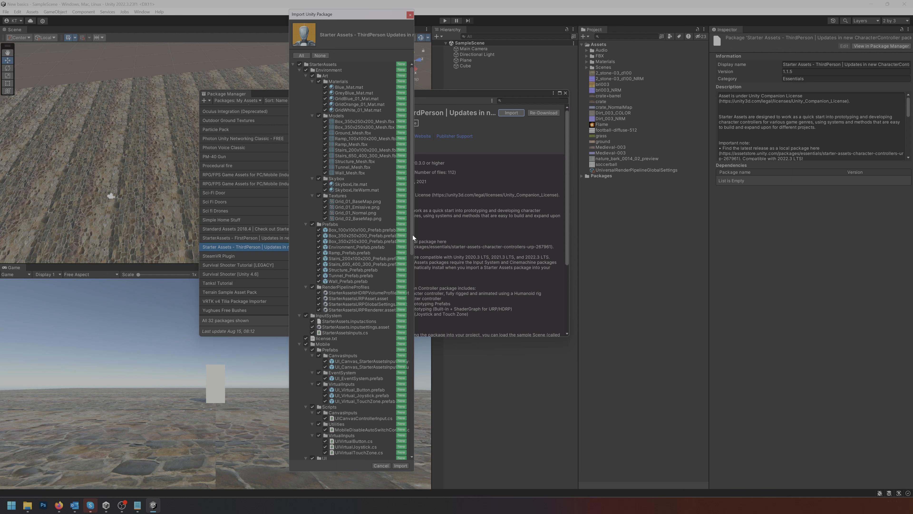
pyautogui.scroll(-15, 400, 330)
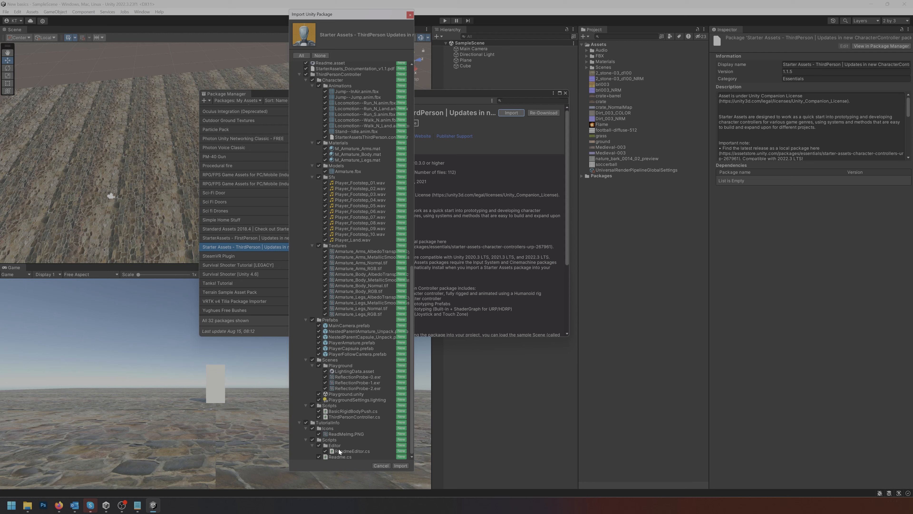
pyautogui.click(400, 466)
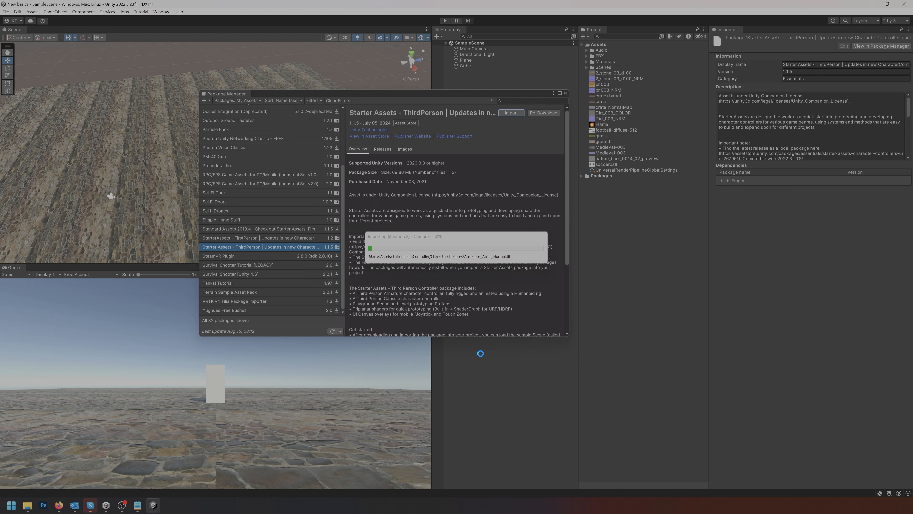
pyautogui.click(566, 93)
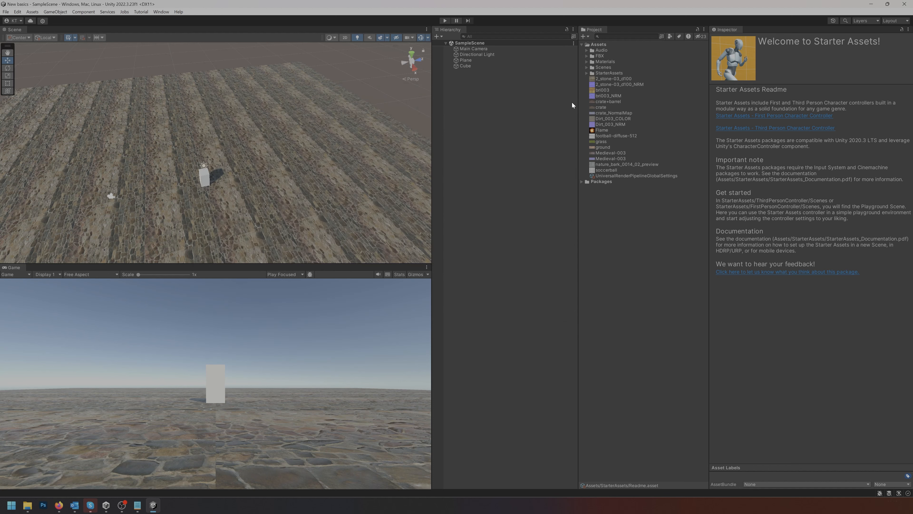
# Expand the project's StarterAssets folder down to the Prefabs folder of ThirdPersonController
pyautogui.click(607, 74)
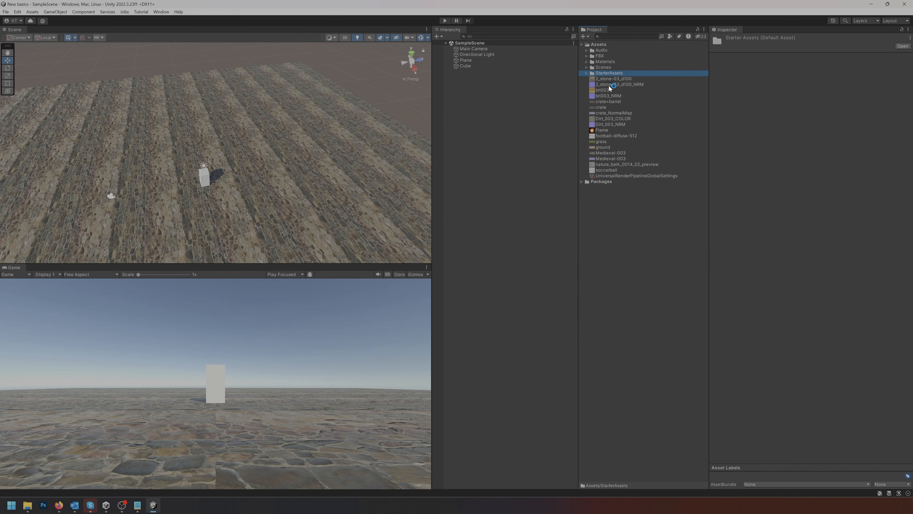
pyautogui.click(586, 74)
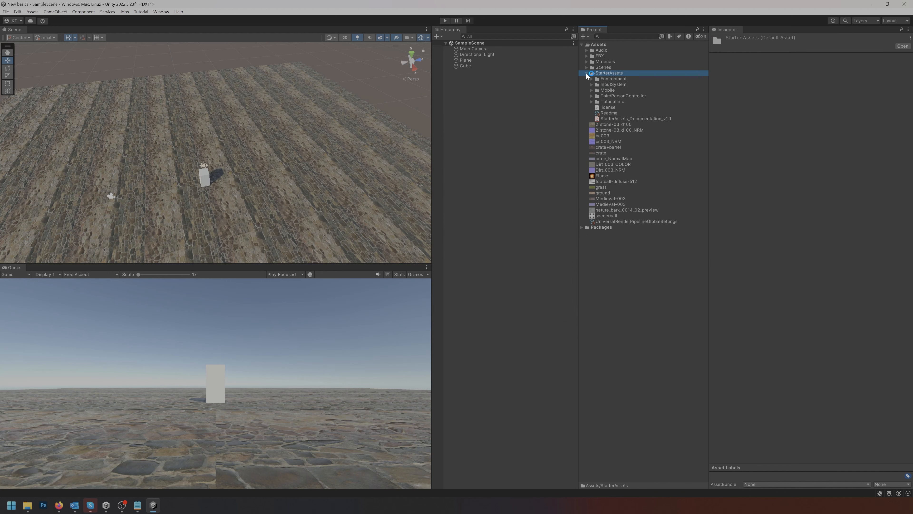
pyautogui.click(592, 96)
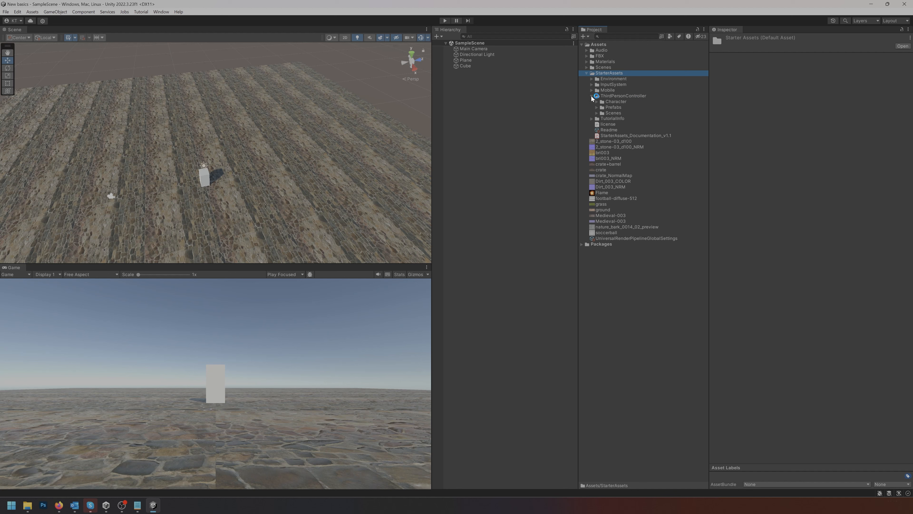
pyautogui.click(597, 108)
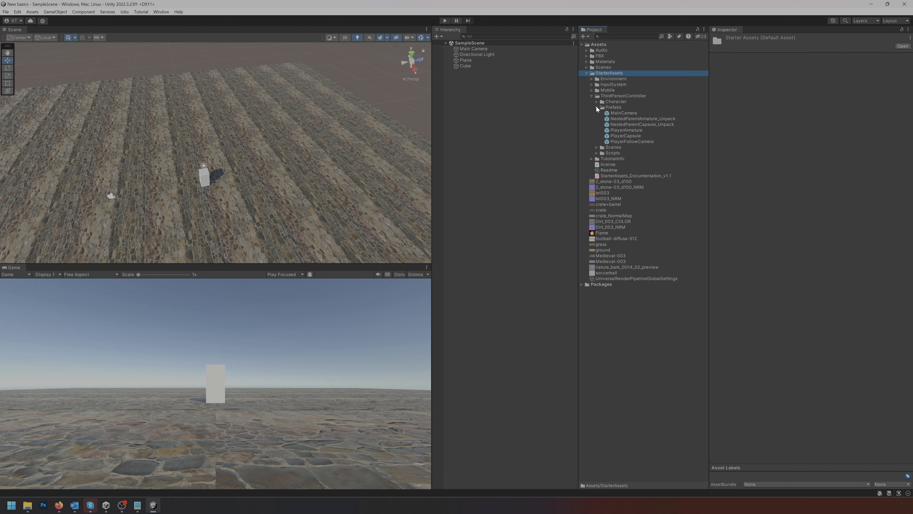
# Examine the previews of the third-person prefabs, including the capsule and armature variants
pyautogui.click(636, 113)
pyautogui.click(635, 124)
pyautogui.click(633, 137)
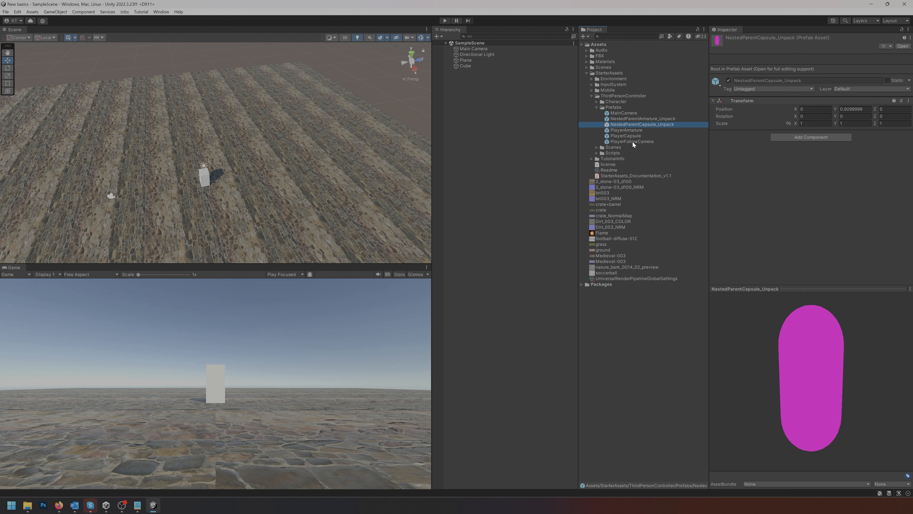
pyautogui.click(633, 142)
pyautogui.click(631, 136)
pyautogui.click(632, 124)
pyautogui.click(637, 118)
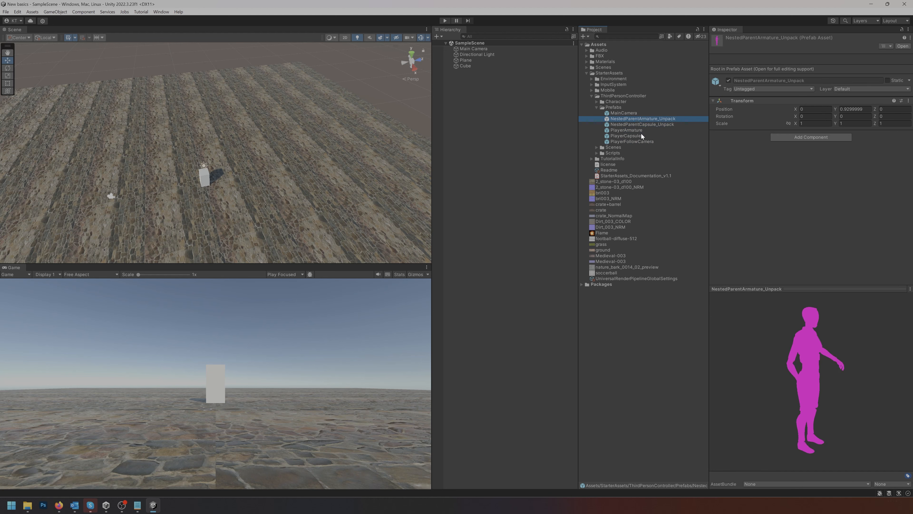
pyautogui.moveTo(778, 300); pyautogui.dragTo(762, 332)
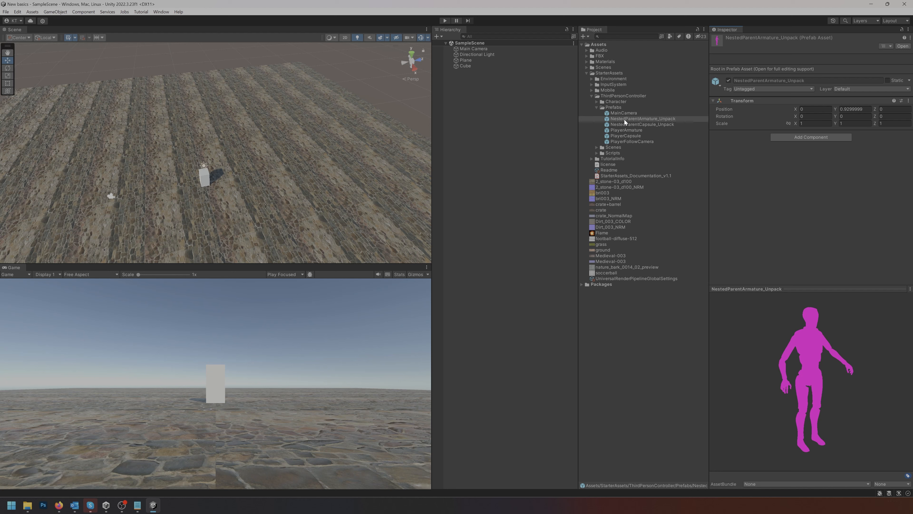
# Add the NestedParentArmature_Unpack prefab to the SampleScene hierarchy as a top-level object
pyautogui.moveTo(623, 118); pyautogui.dragTo(497, 100)
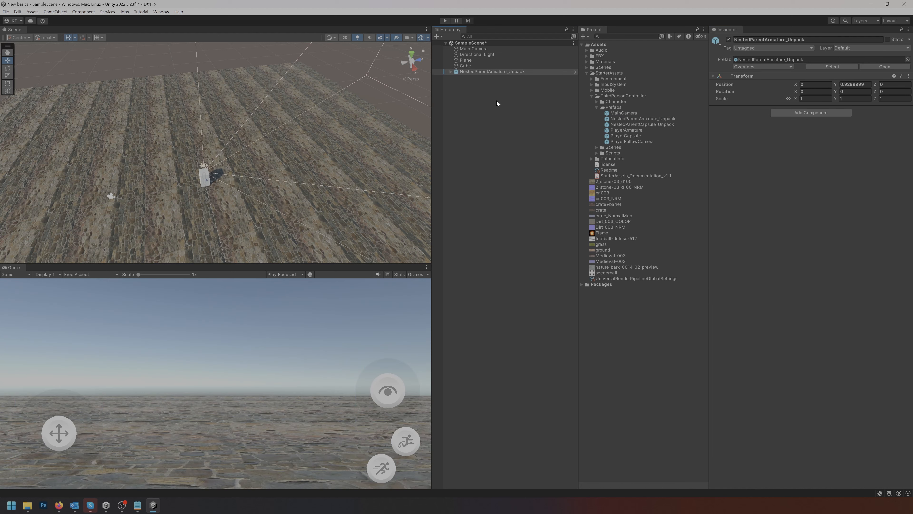
pyautogui.scroll(3, 222, 192)
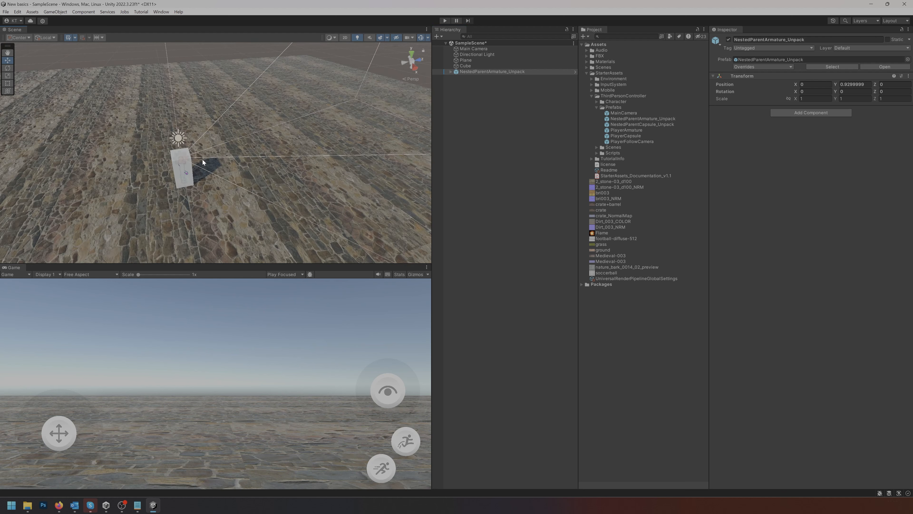
pyautogui.moveTo(281, 197); pyautogui.dragTo(239, 202, button='right')
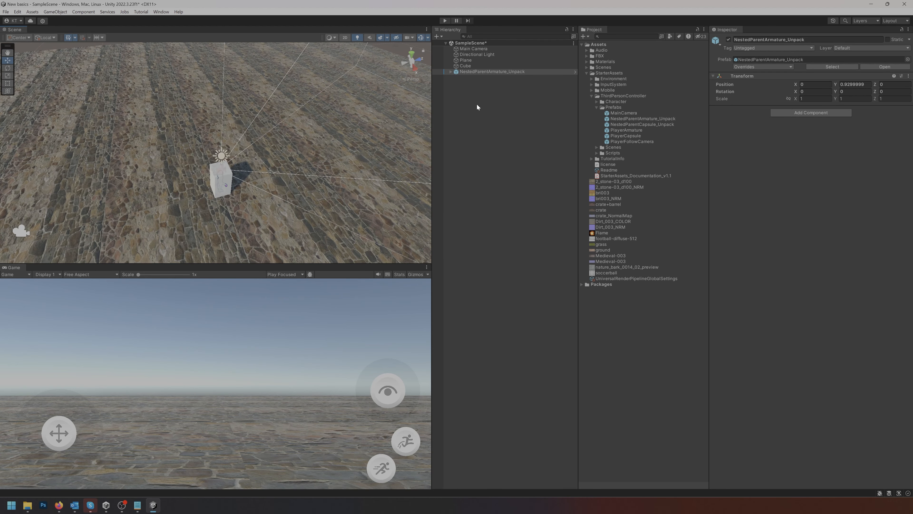
# Delete the UI_EventSystem child of NestedParentArmature_Unpack from the scene
pyautogui.click(450, 72)
pyautogui.click(494, 95)
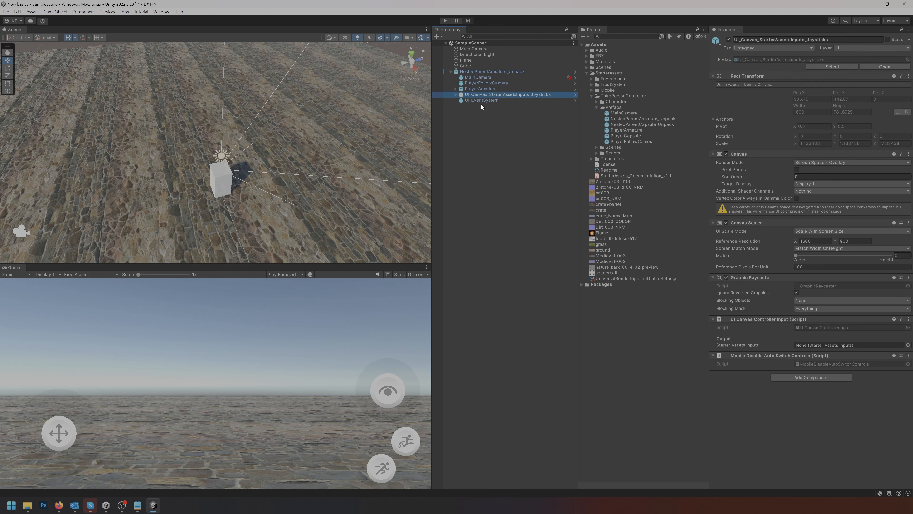
pyautogui.click(491, 100)
pyautogui.press('Delete')
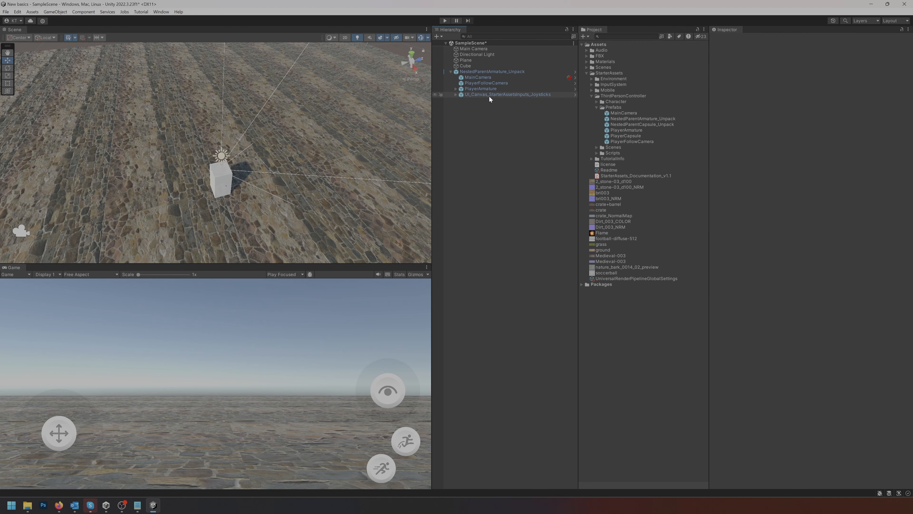
# Delete the UI_Canvas_StarterAssetsInputs_Joysticks child and move NestedParentArmature_Unpack away from the cube to about X -1.65, Z -4.65
pyautogui.click(486, 94)
pyautogui.press('Delete')
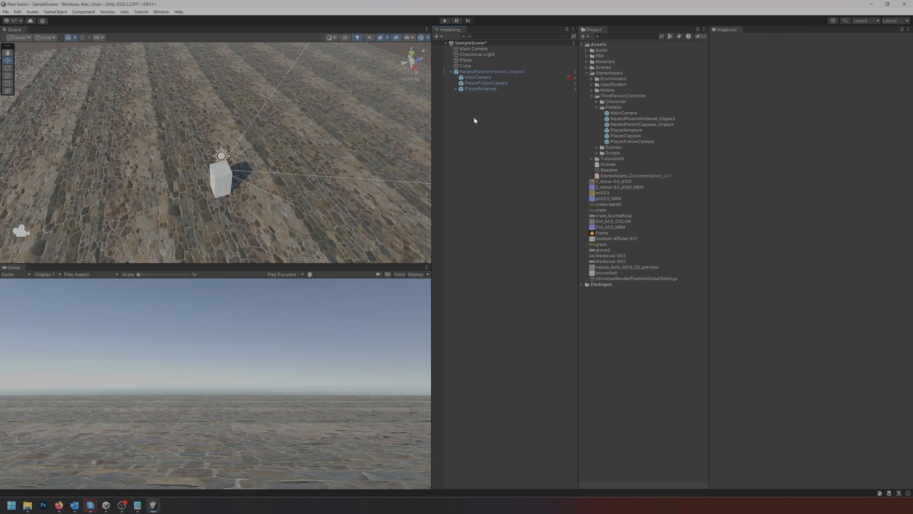
pyautogui.click(492, 71)
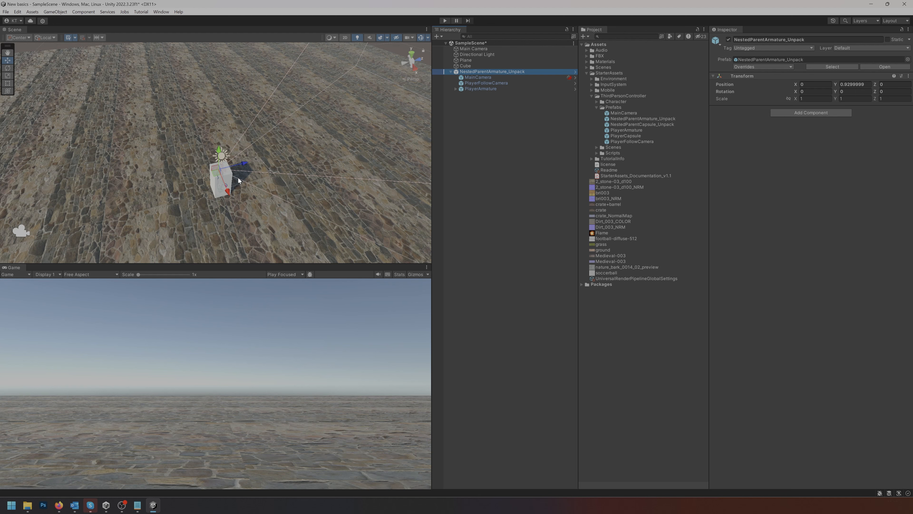
pyautogui.moveTo(216, 177); pyautogui.dragTo(130, 176)
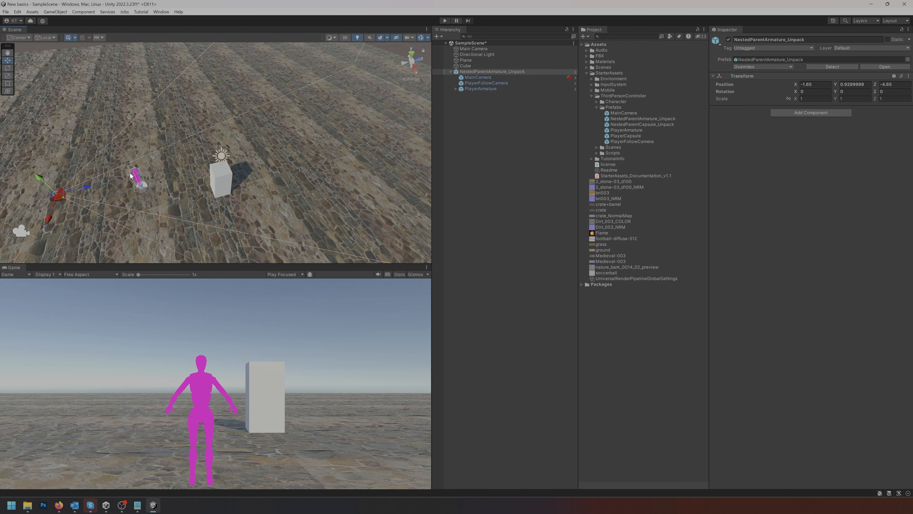
# Examine the placed armature character in the Scene view from several angles and distances, including its position relative to the cube
pyautogui.moveTo(157, 184); pyautogui.dragTo(227, 162, button='middle')
pyautogui.scroll(-6, 197, 168)
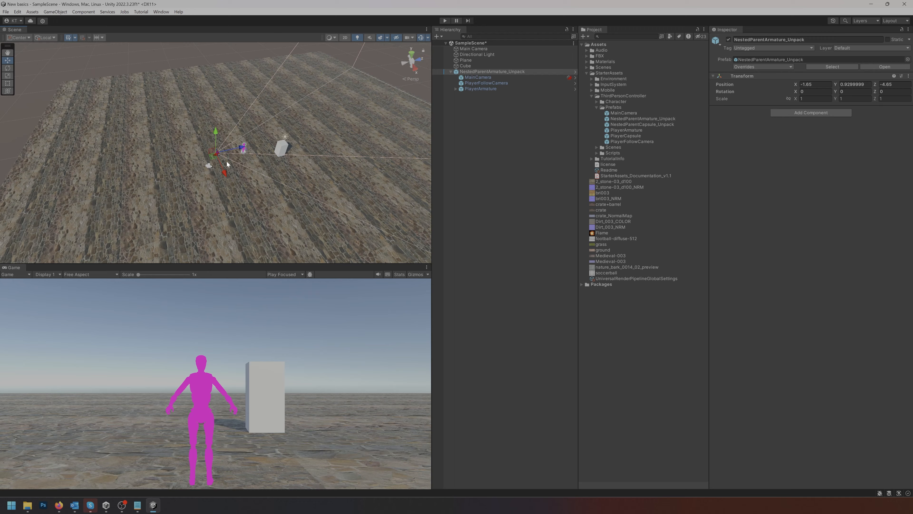
pyautogui.press('f')
pyautogui.moveTo(352, 139); pyautogui.dragTo(215, 144, button='middle')
pyautogui.keyDown('alt'); pyautogui.moveTo(214, 144); pyautogui.dragTo(157, 165); pyautogui.keyUp('alt')
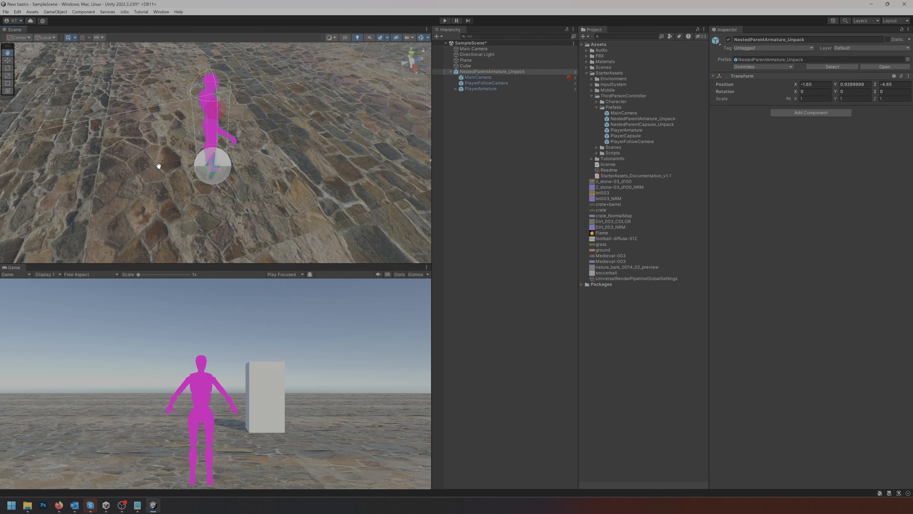
pyautogui.moveTo(157, 165); pyautogui.dragTo(200, 110, button='middle')
pyautogui.keyDown('alt'); pyautogui.moveTo(200, 110); pyautogui.dragTo(169, 152); pyautogui.keyUp('alt')
pyautogui.moveTo(169, 151); pyautogui.dragTo(173, 176, button='middle')
pyautogui.keyDown('alt'); pyautogui.moveTo(174, 175); pyautogui.dragTo(252, 202); pyautogui.keyUp('alt')
pyautogui.moveTo(251, 202); pyautogui.dragTo(218, 145, button='middle')
pyautogui.scroll(-3, 211, 159)
pyautogui.keyDown('alt'); pyautogui.moveTo(211, 159); pyautogui.dragTo(321, 201); pyautogui.keyUp('alt')
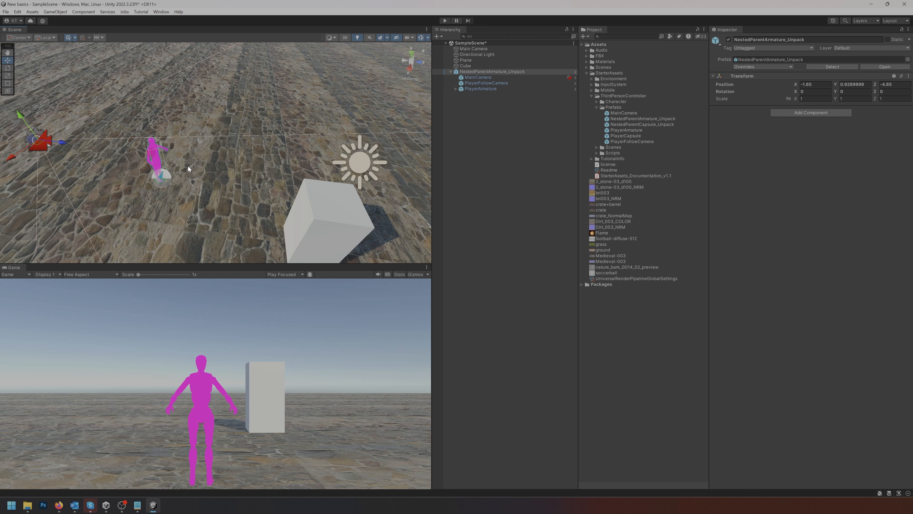
# Open the Graphics page of the Project Settings and go to the Scriptable Render Pipeline asset setting
pyautogui.click(18, 12)
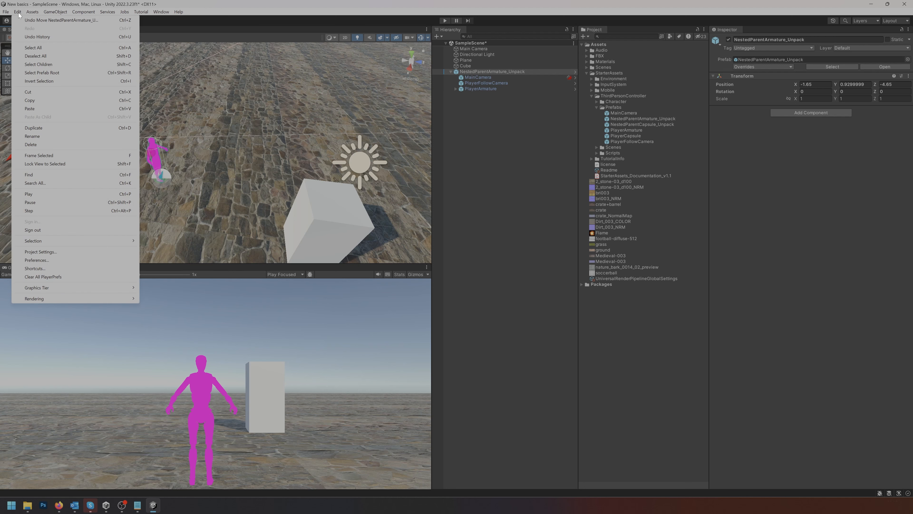
pyautogui.click(62, 251)
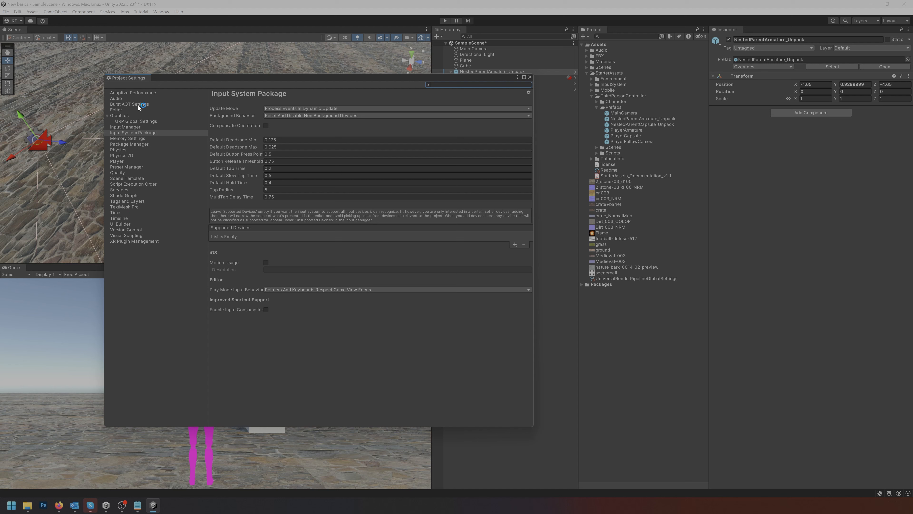
pyautogui.click(121, 116)
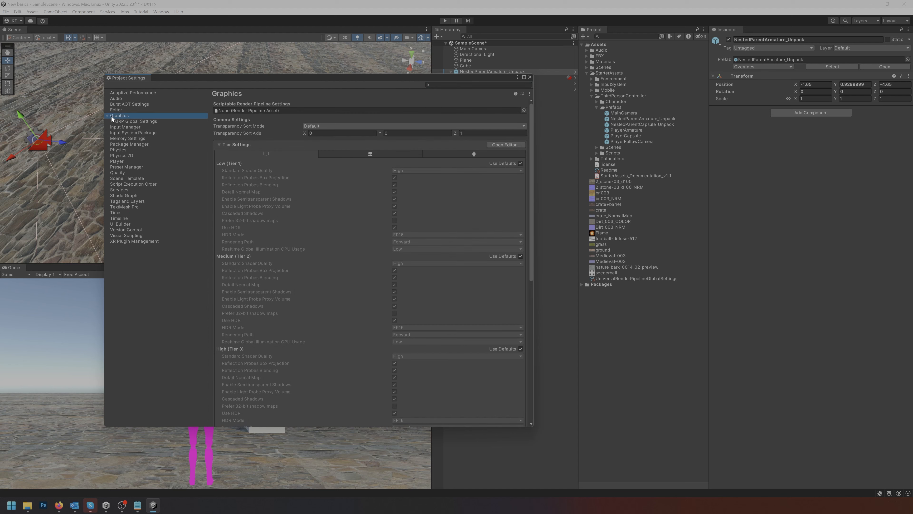
pyautogui.click(235, 112)
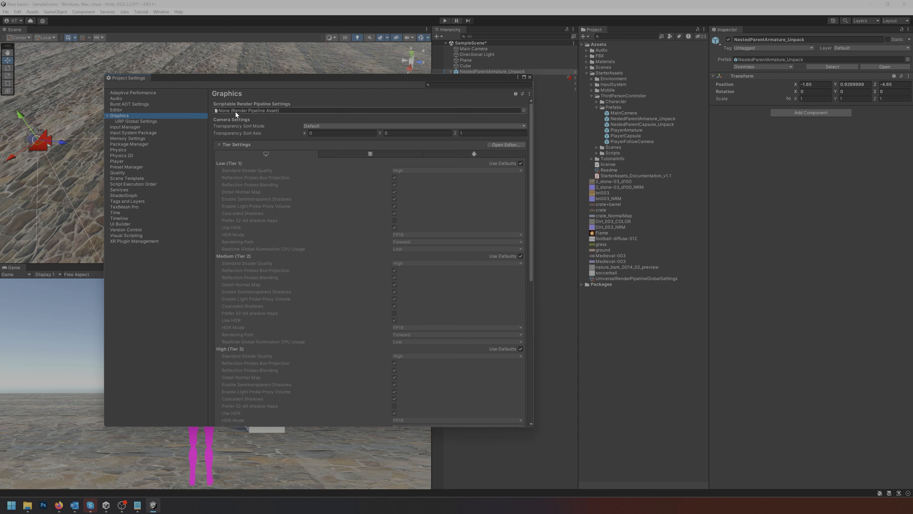
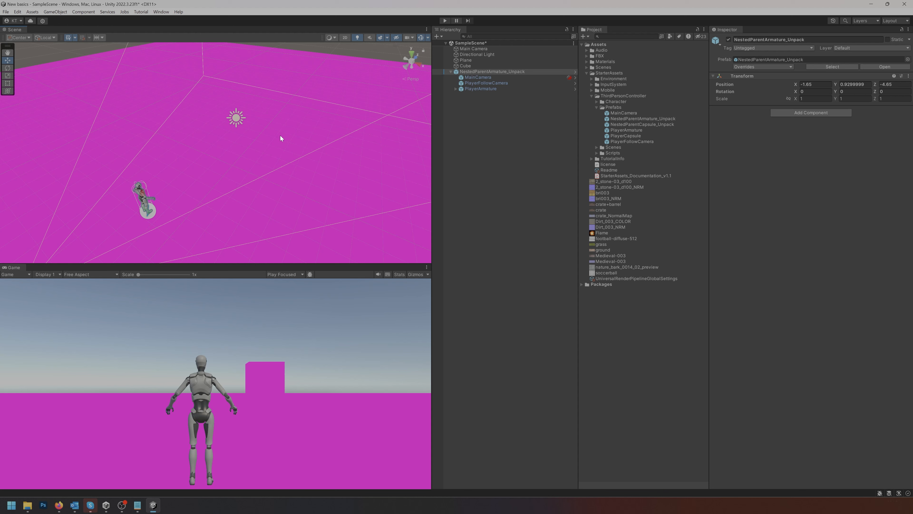
# Convert the project's materials from Built-in to URP with the Render Pipeline Converter, using only the Material Upgrade converter
pyautogui.click(161, 12)
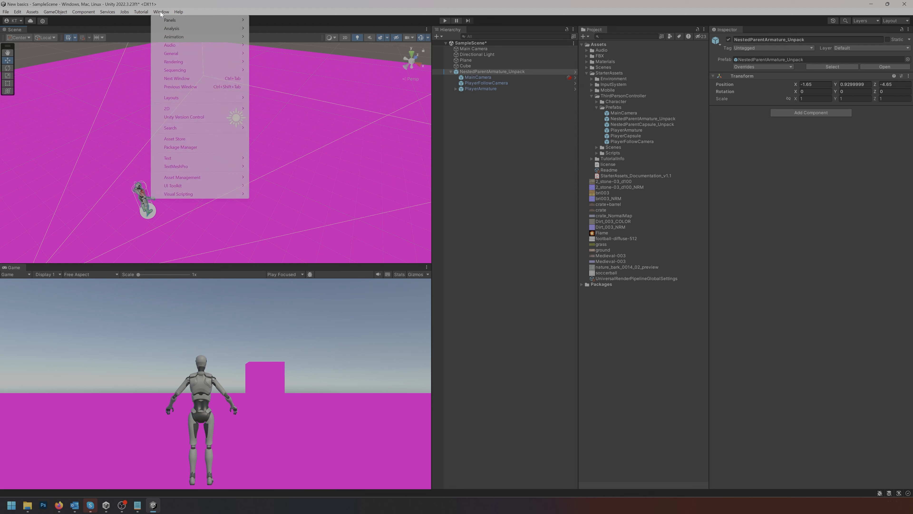
pyautogui.moveTo(192, 63)
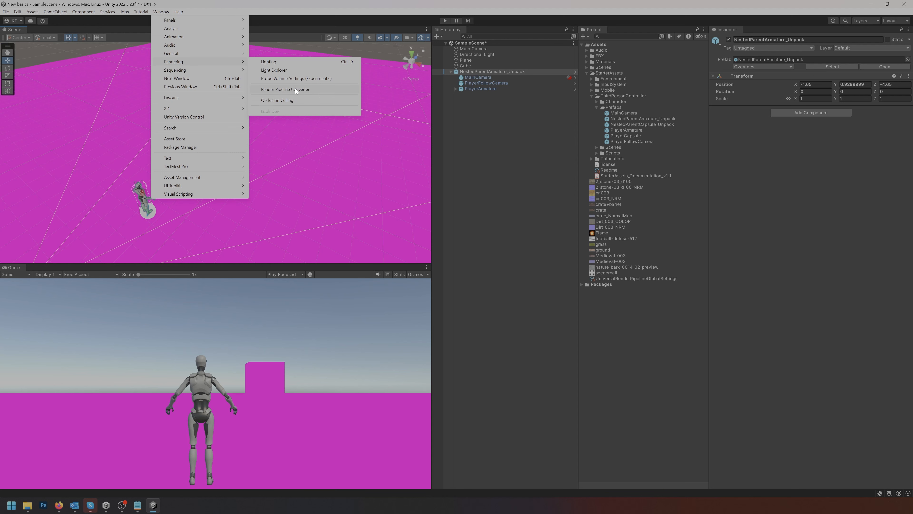
pyautogui.click(305, 90)
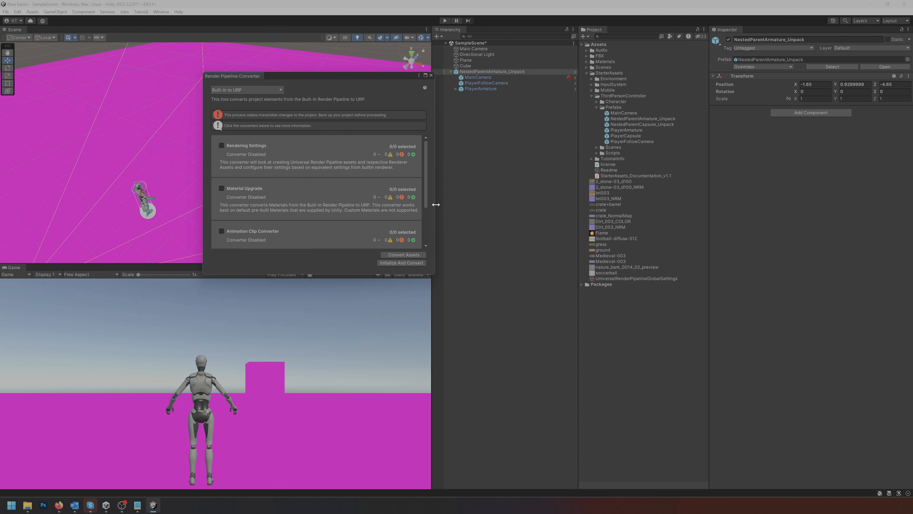
pyautogui.moveTo(436, 204); pyautogui.dragTo(691, 197)
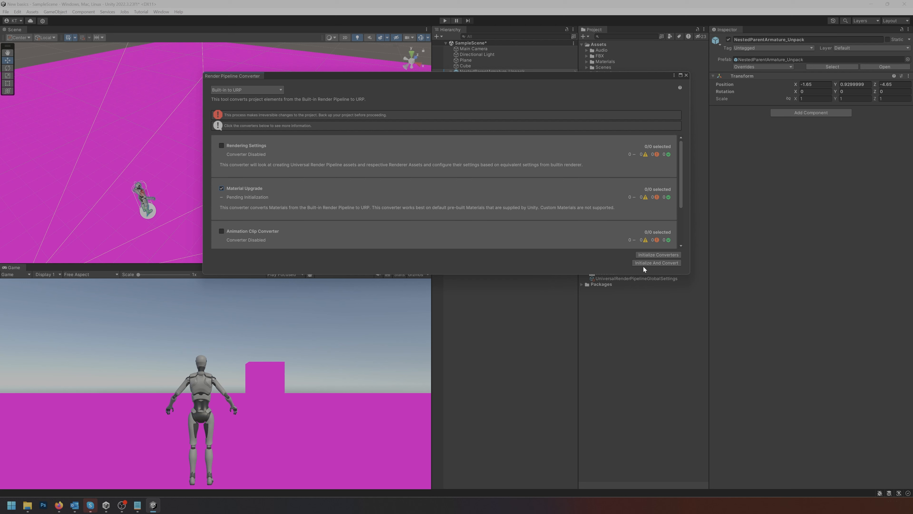
pyautogui.click(657, 263)
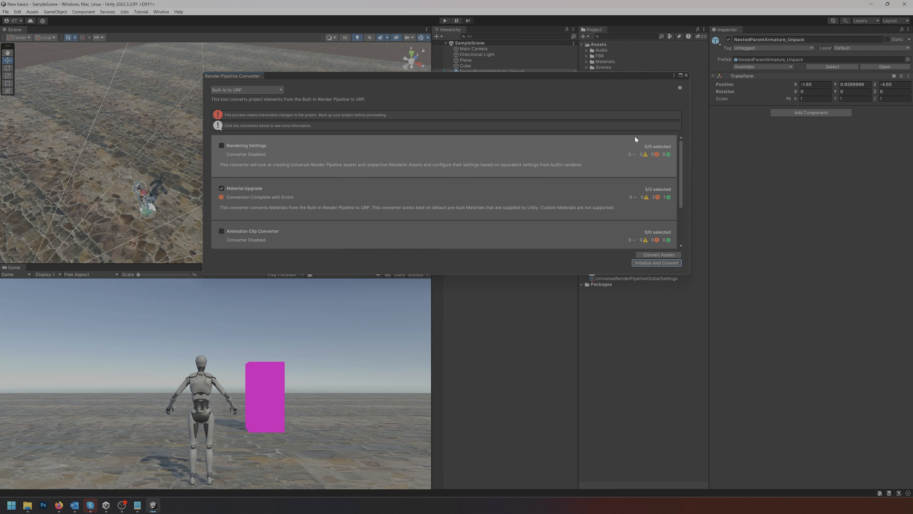
pyautogui.click(686, 75)
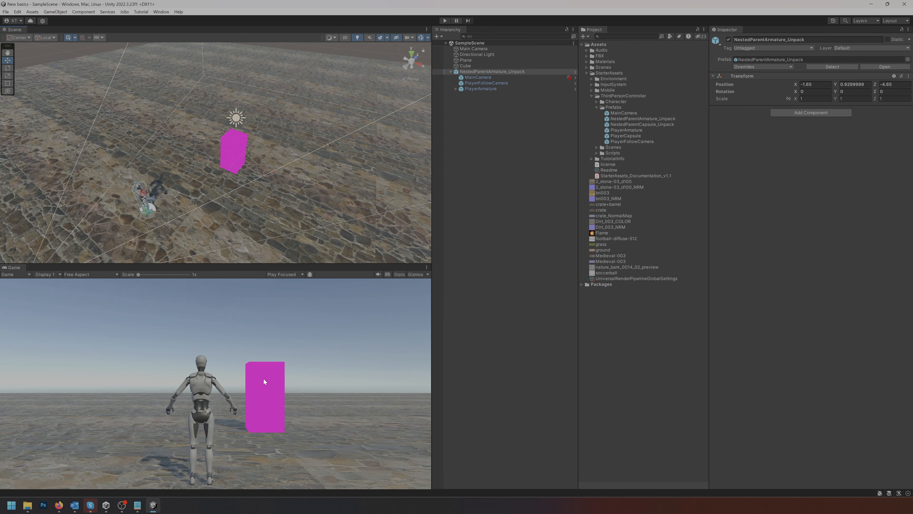
# Delete the Cube from SampleScene
pyautogui.click(238, 164)
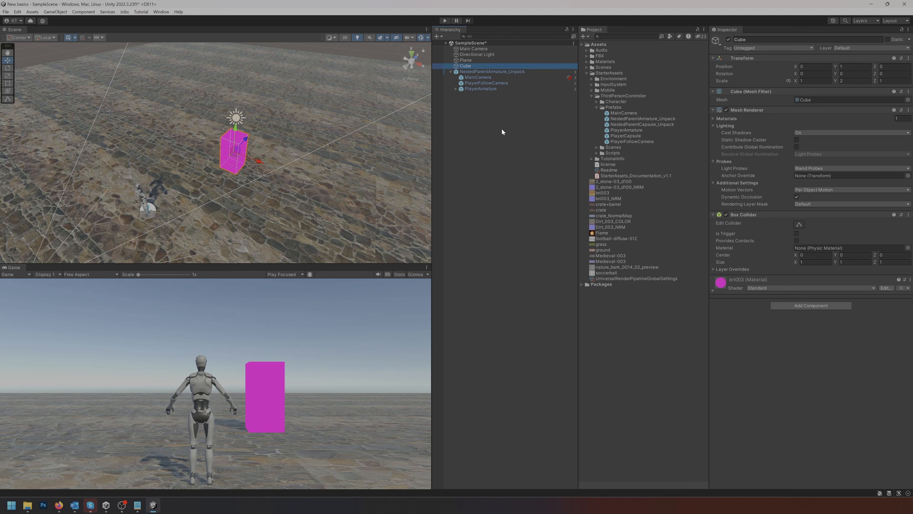
pyautogui.press('Delete')
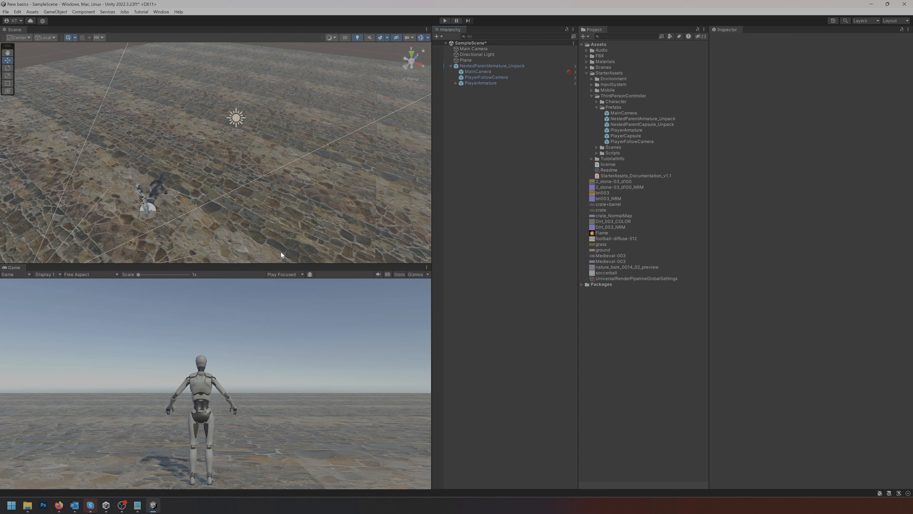
# Play-test the scene by moving the armature character forward, backward and sideways, and leave Play mode
pyautogui.click(445, 21)
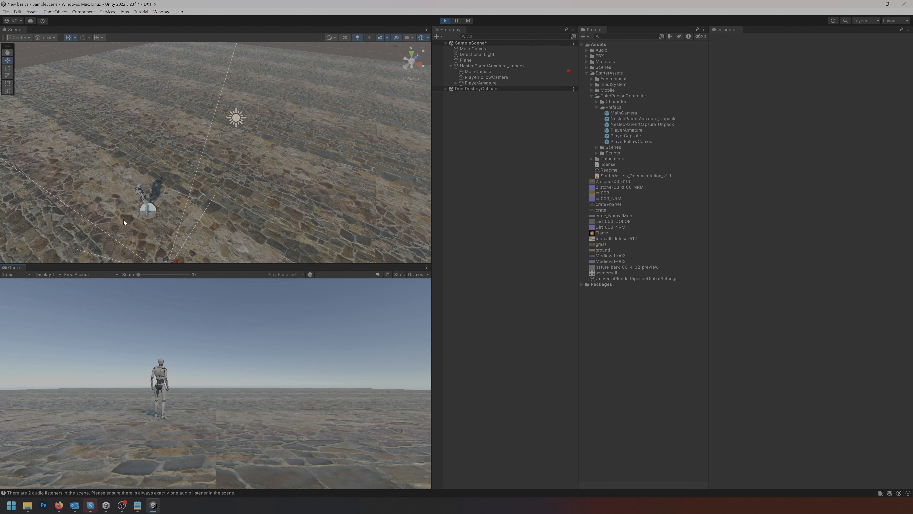
pyautogui.press('d')
pyautogui.press('w')
pyautogui.press('d')
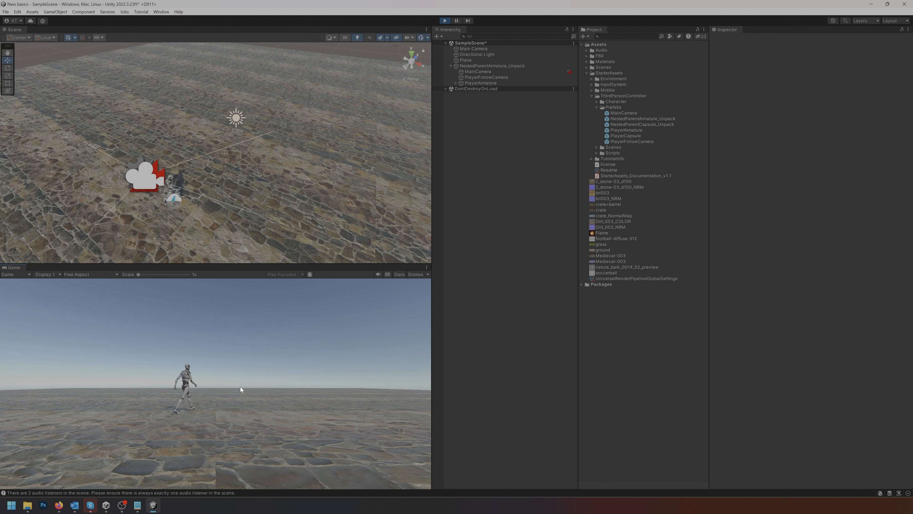
pyautogui.press('s')
pyautogui.press('a')
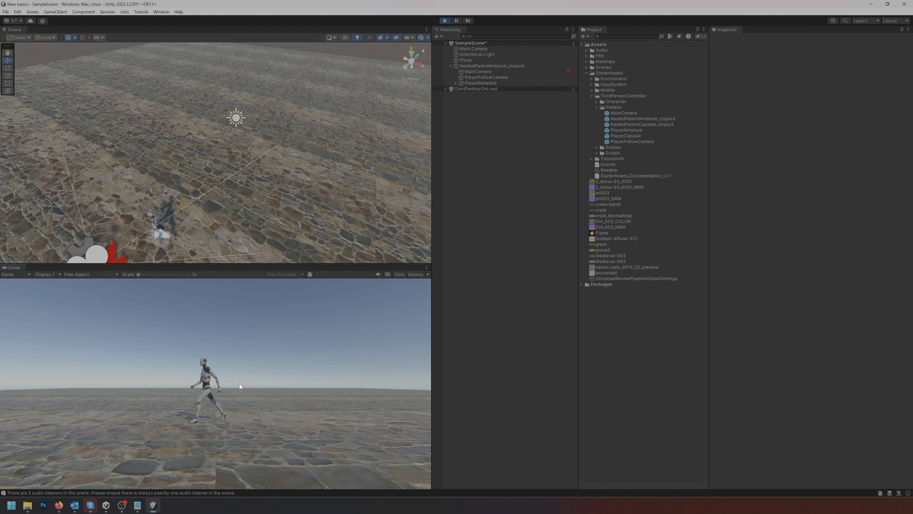
pyautogui.press('w')
pyautogui.press('d')
pyautogui.press('s')
pyautogui.press('a')
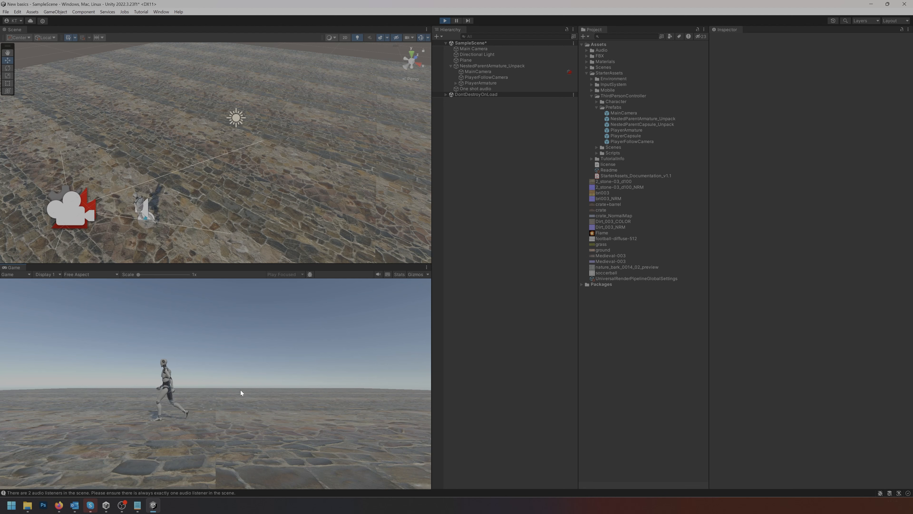
pyautogui.press('d')
pyautogui.press('w')
pyautogui.press('a')
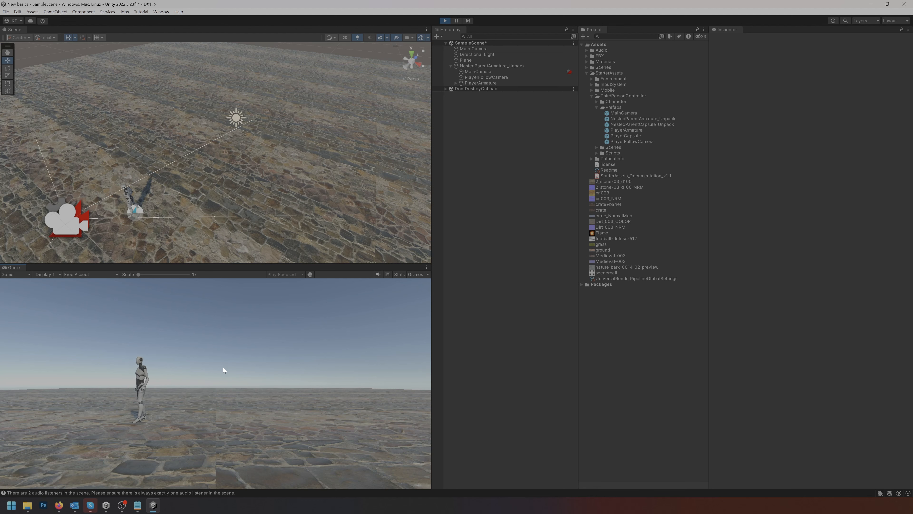
pyautogui.press('d')
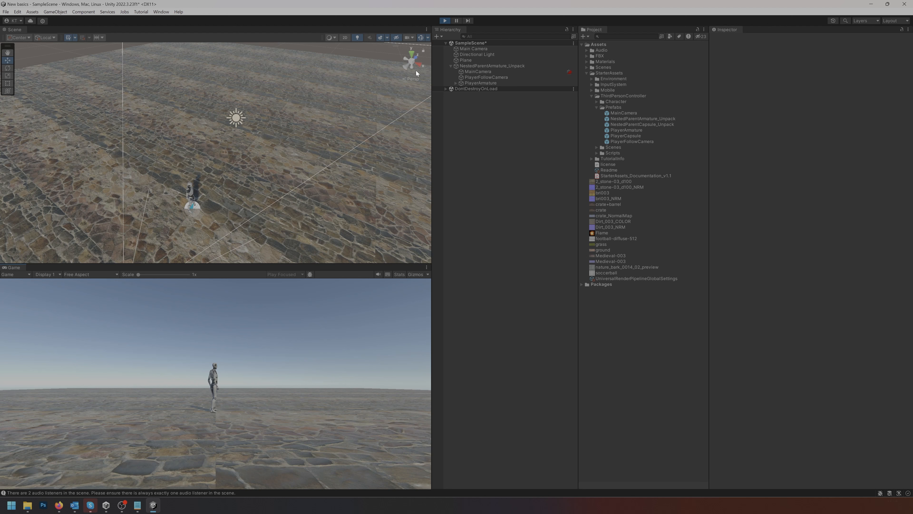
pyautogui.click(445, 21)
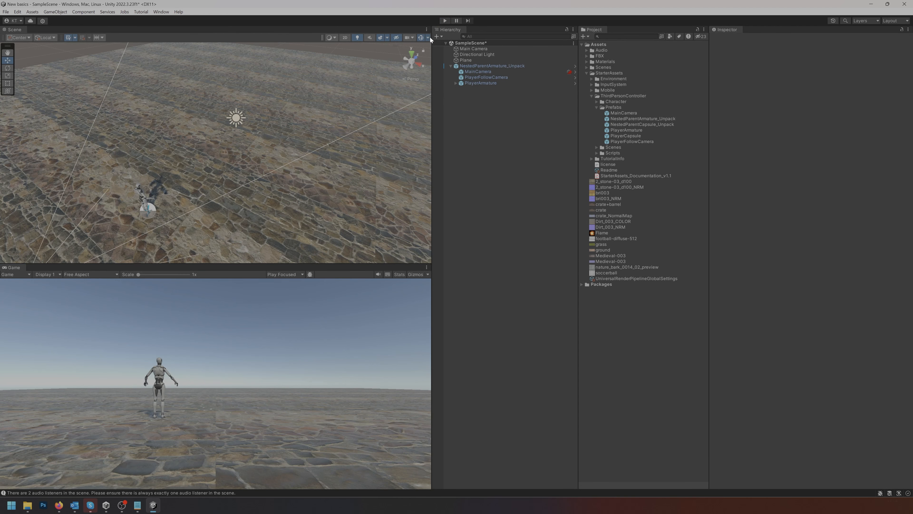
# Delete the original top-level Main Camera from SampleScene
pyautogui.click(483, 49)
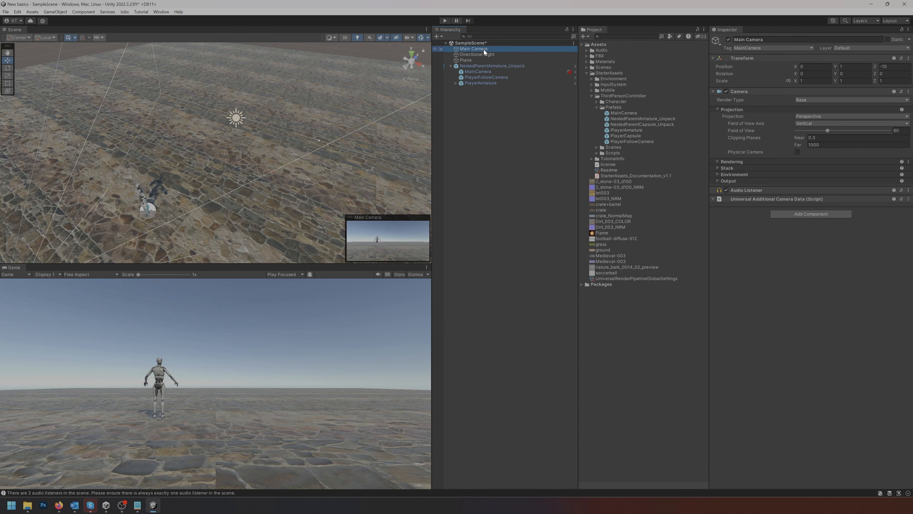
pyautogui.press('Delete')
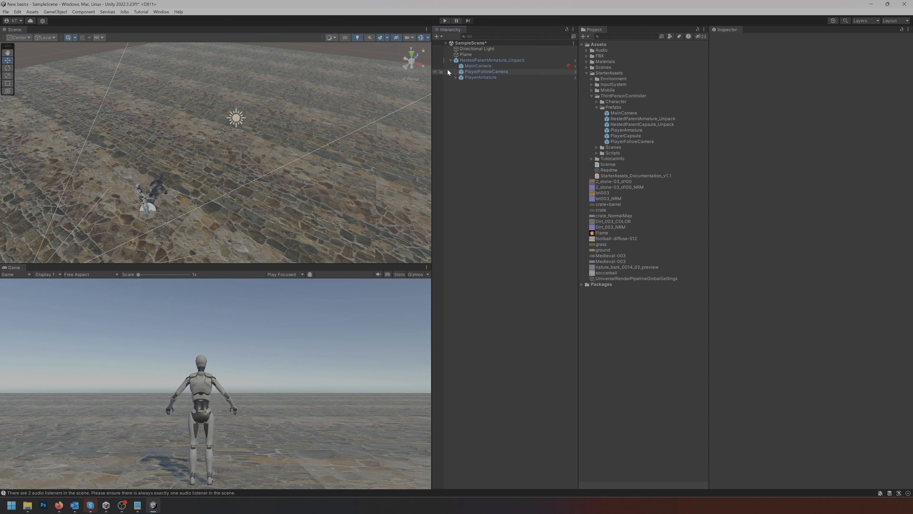
# Play-test the character with the prefab's follow camera by walking, sprinting and jumping, and leave Play mode
pyautogui.hotkey('ctrl', 'p')
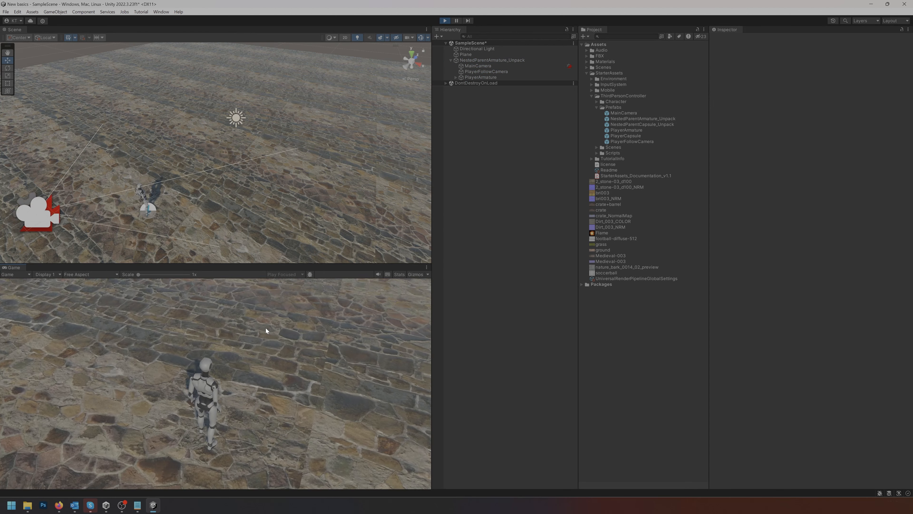
pyautogui.press('w')
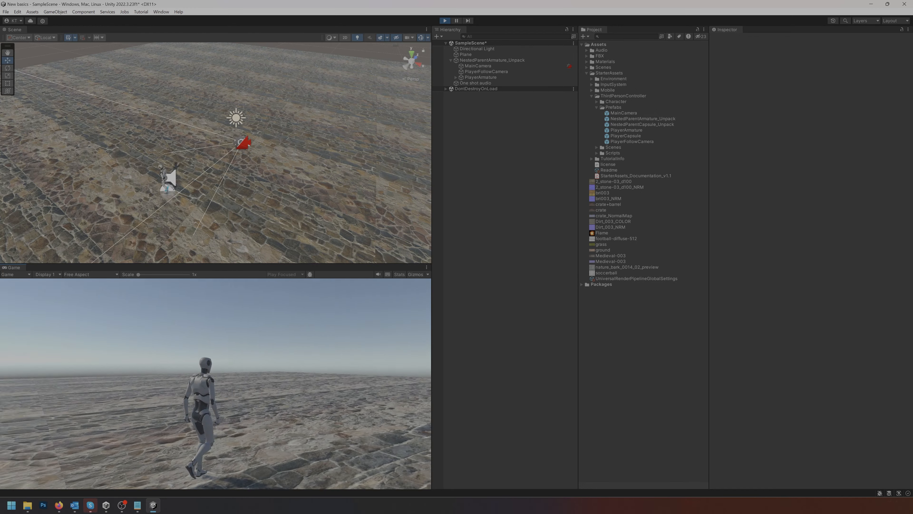
pyautogui.hotkey('shift', 'w')
pyautogui.hotkey('shift', 'w')
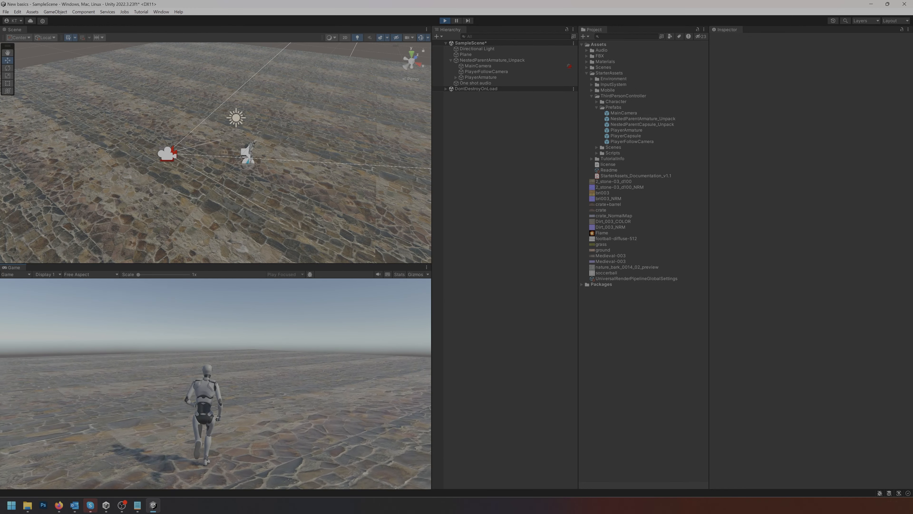
pyautogui.press('space')
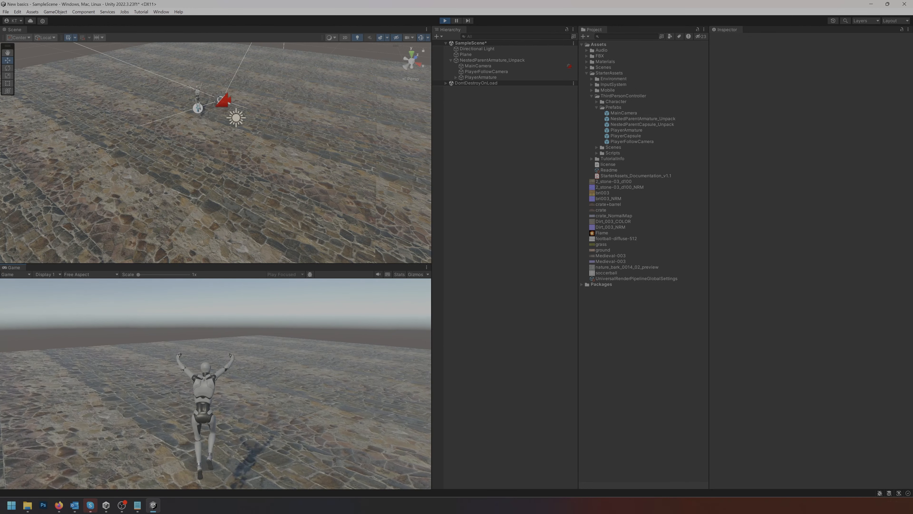
pyautogui.hotkey('shift', 'w')
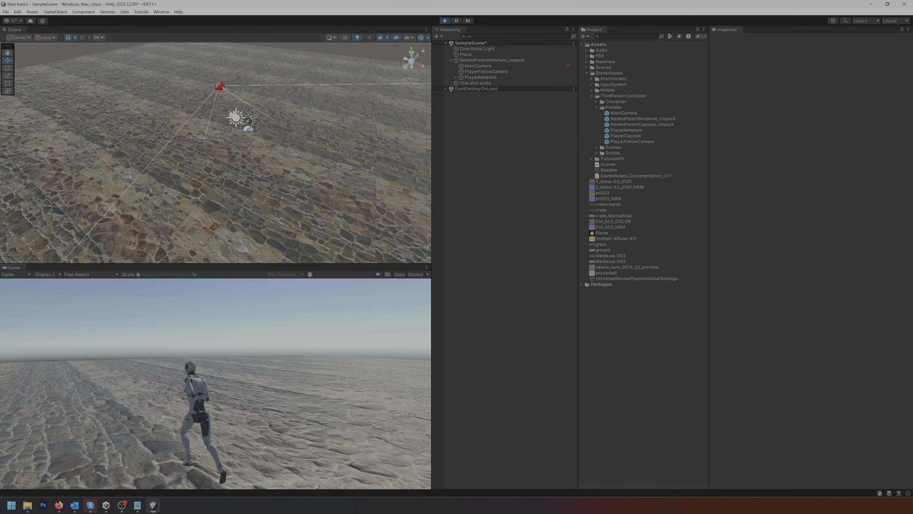
pyautogui.hotkey('shift', 'w')
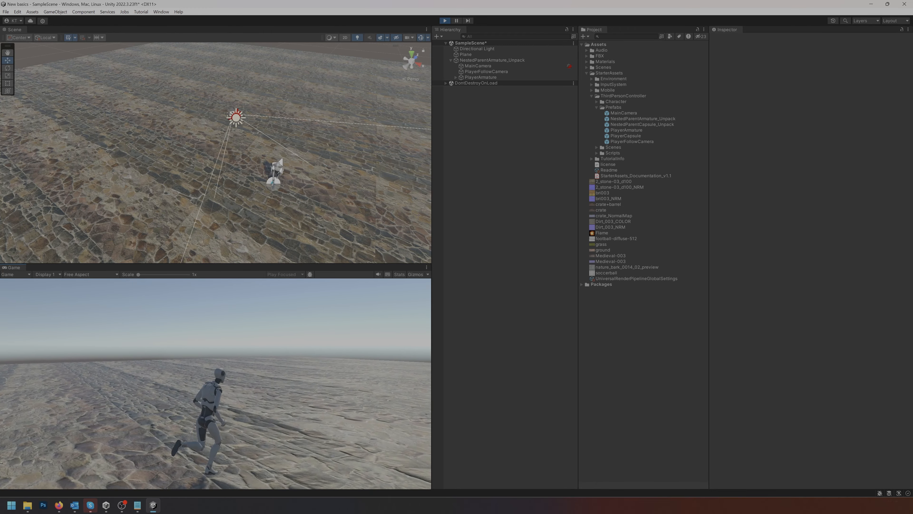
pyautogui.hotkey('ctrl', 'p')
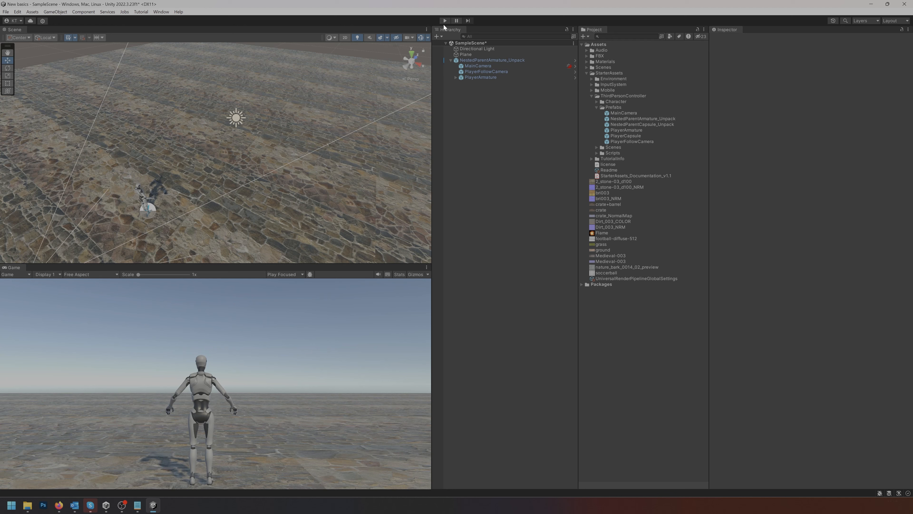
# Enter Play mode, add a Cube to SampleScene, reset its transform to the origin and raise it to Y 0.5
pyautogui.hotkey('ctrl', 'p')
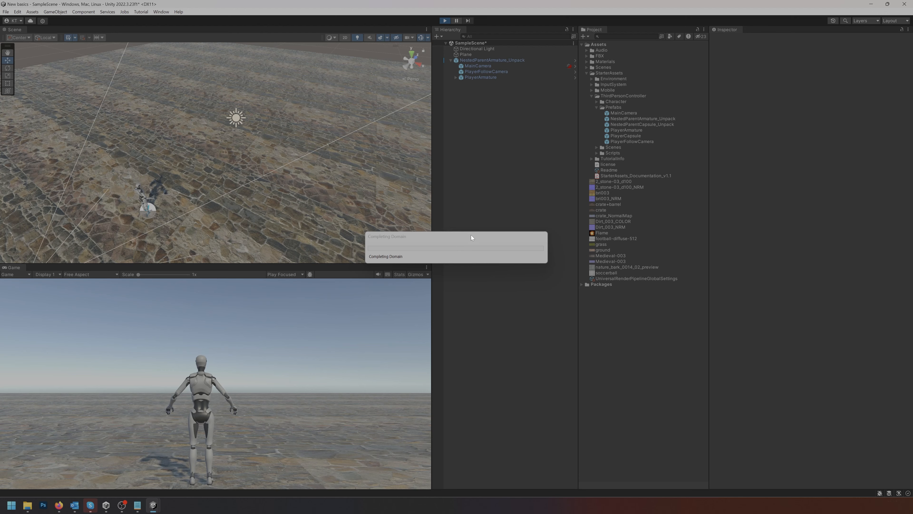
pyautogui.rightClick(479, 116)
pyautogui.moveTo(518, 233)
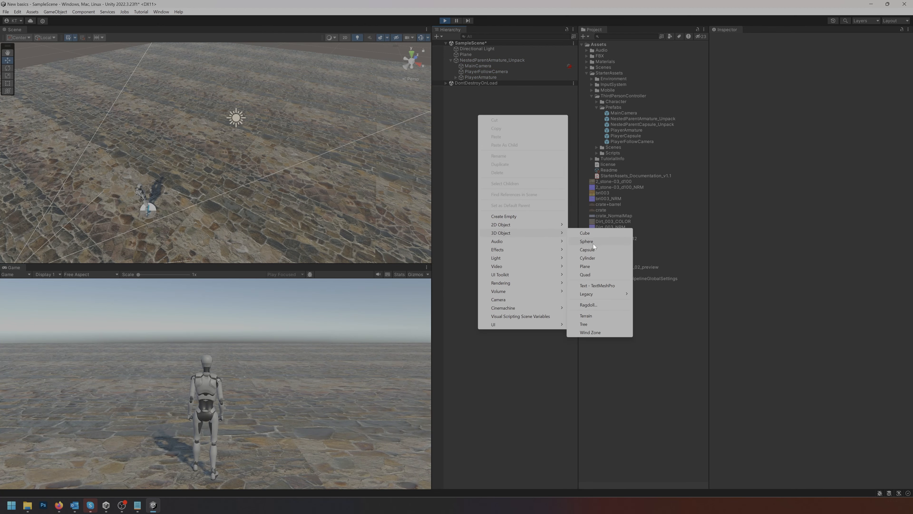
pyautogui.click(596, 235)
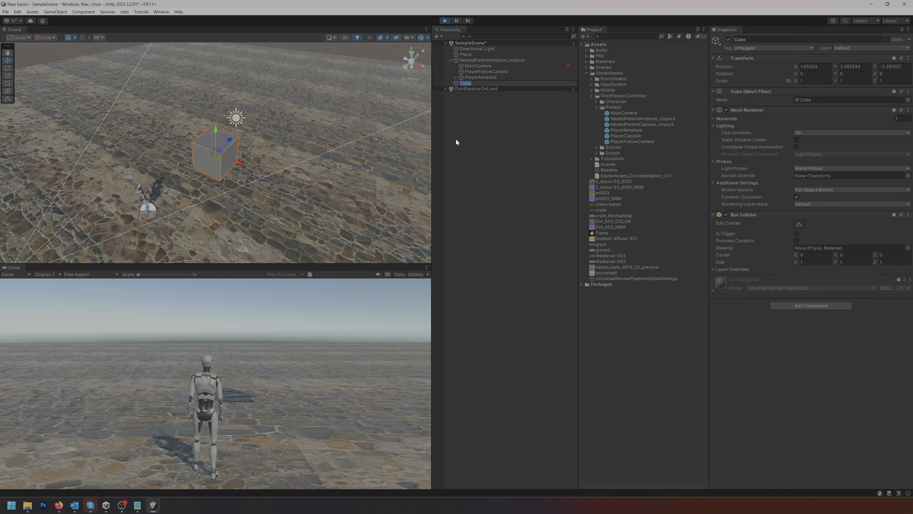
pyautogui.click(908, 58)
pyautogui.click(849, 64)
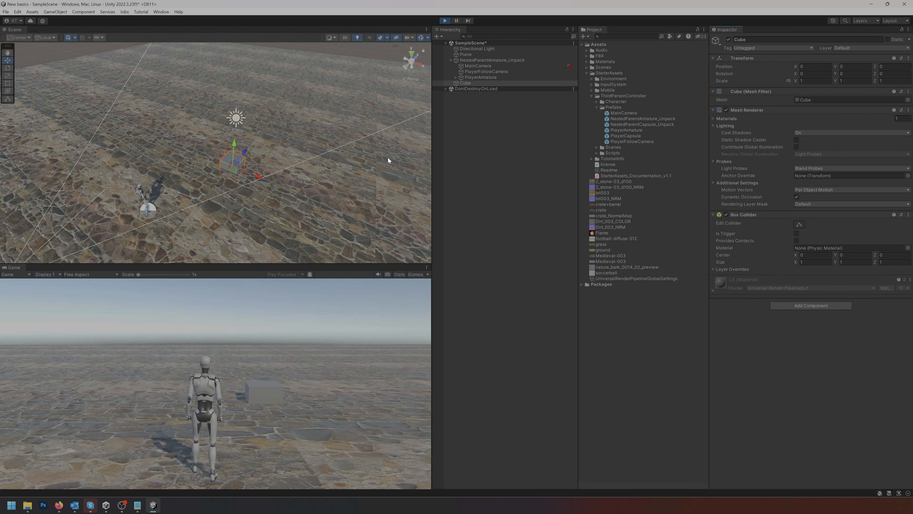
pyautogui.moveTo(233, 145); pyautogui.dragTo(236, 139)
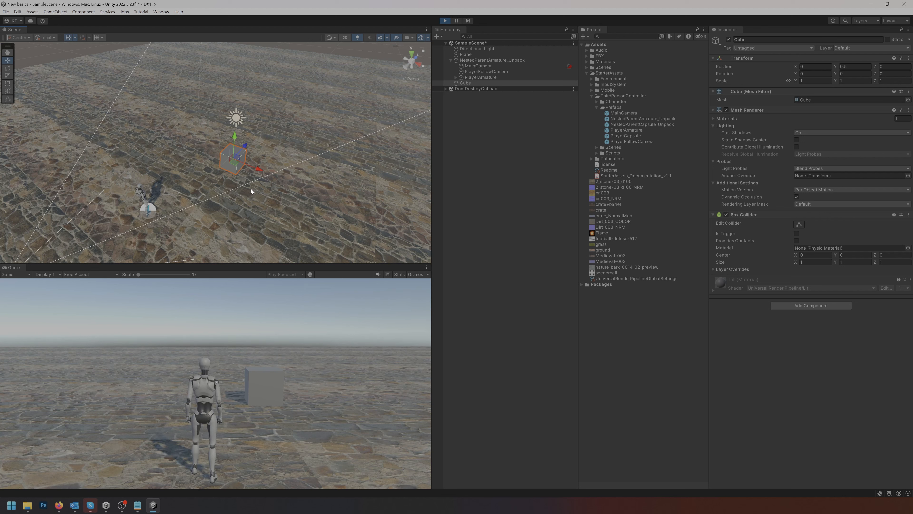
# Duplicate the Cube four times and spread the copies over the stone plane around the armature character
pyautogui.hotkey('ctrl', 'd')
pyautogui.moveTo(234, 164); pyautogui.dragTo(132, 155)
pyautogui.hotkey('ctrl', 'd')
pyautogui.hotkey('ctrl', 'v')
pyautogui.moveTo(221, 161); pyautogui.dragTo(203, 232)
pyautogui.hotkey('ctrl', 'v')
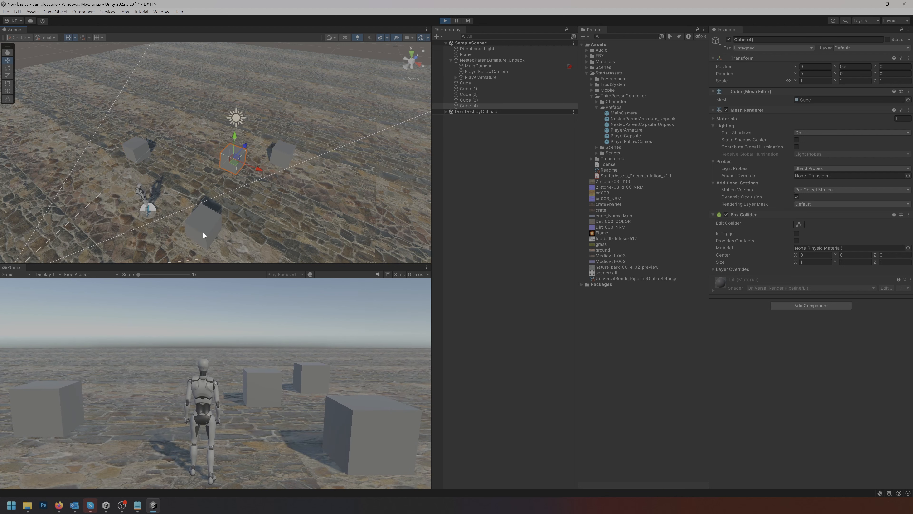
pyautogui.moveTo(208, 158); pyautogui.dragTo(176, 143)
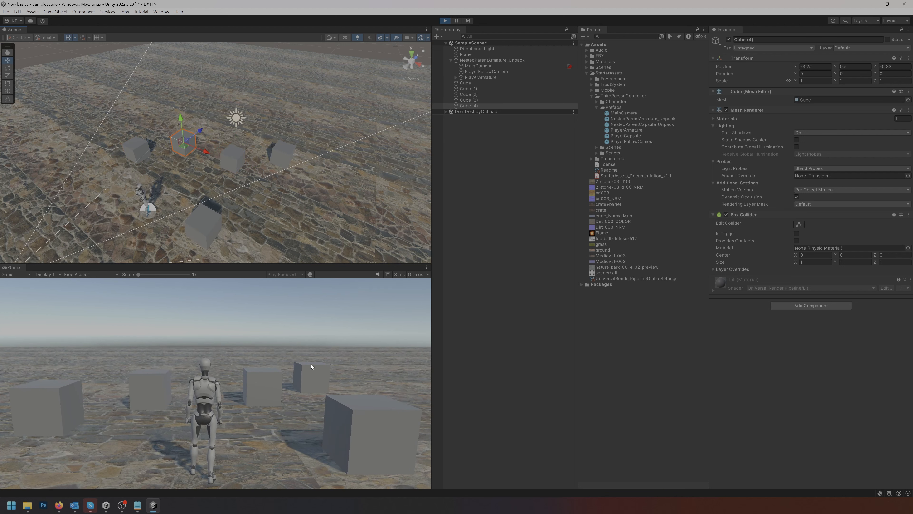
# Play-test the character by walking among the cubes and jumping onto one of them, and leave Play mode
pyautogui.click(251, 352)
pyautogui.press('w')
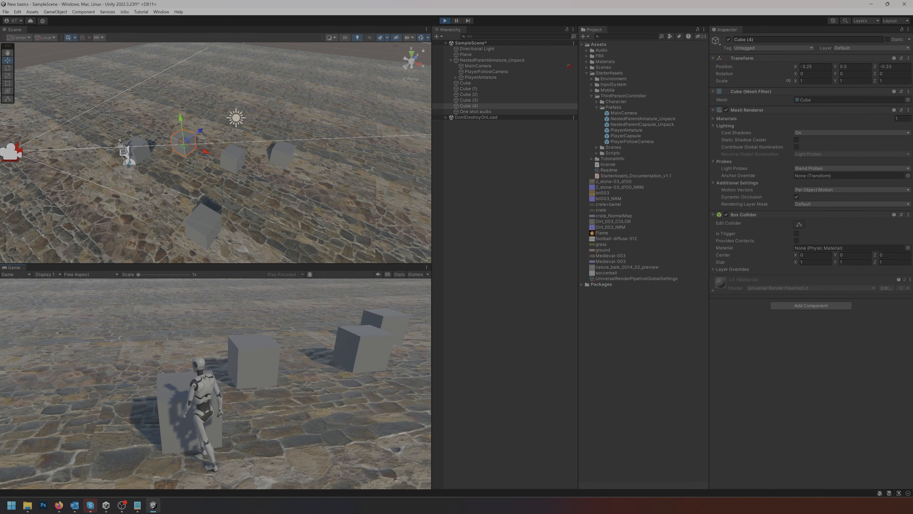
pyautogui.press('space')
pyautogui.press('s')
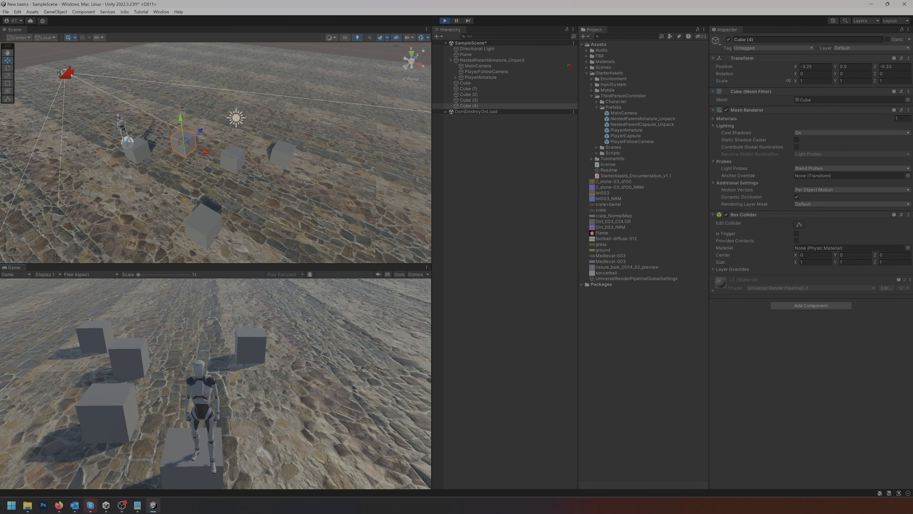
pyautogui.click(445, 21)
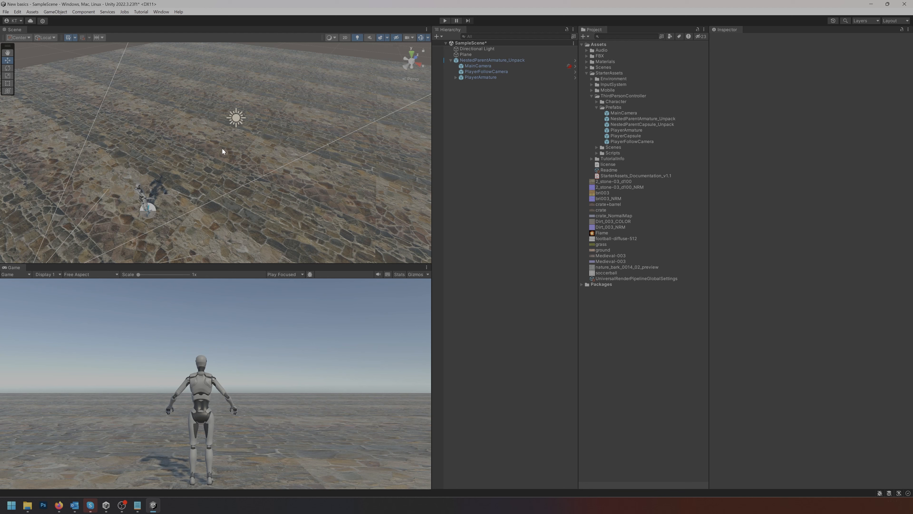
# Set the Playmode tint color in the editor preferences to magenta F100A1 and close the preferences
pyautogui.click(17, 12)
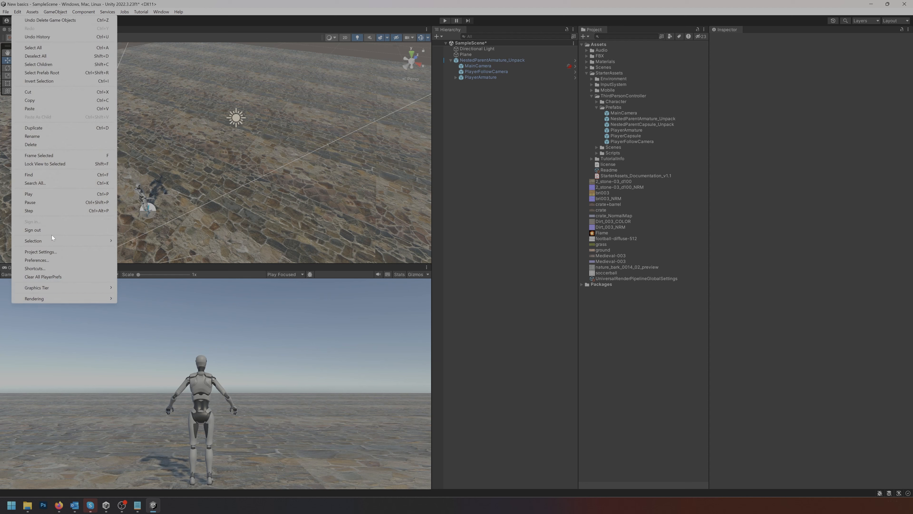
pyautogui.click(56, 261)
pyautogui.click(104, 237)
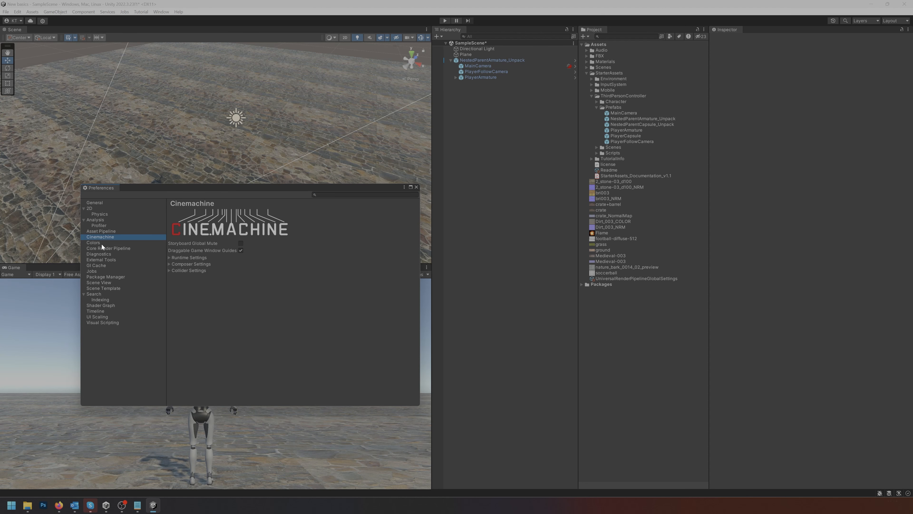
pyautogui.click(101, 243)
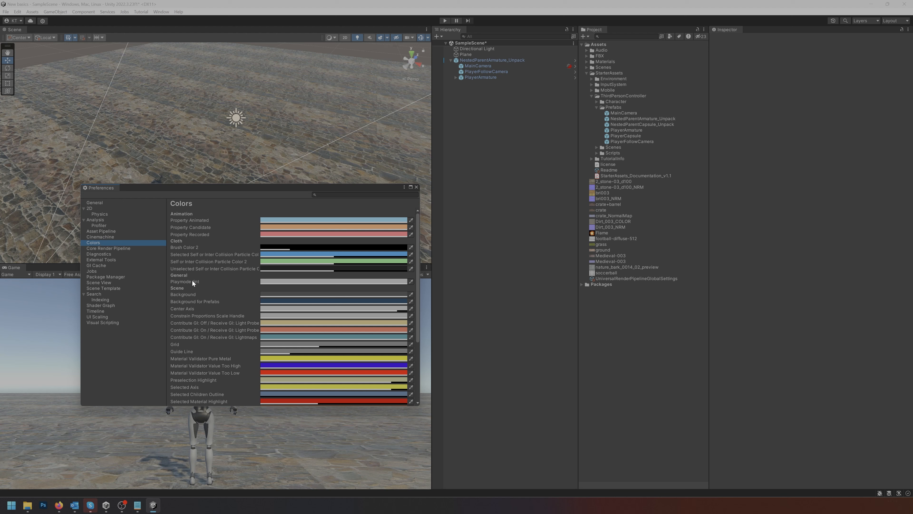
pyautogui.click(336, 282)
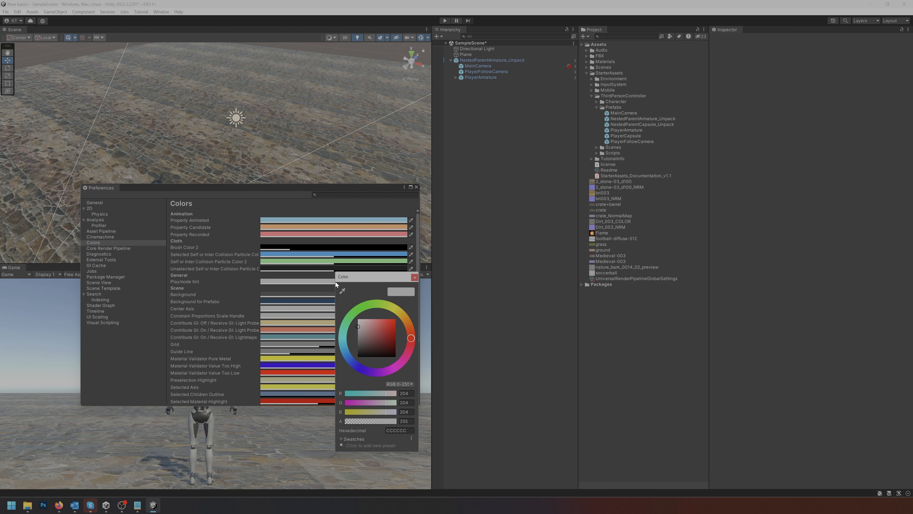
pyautogui.moveTo(382, 328)
pyautogui.mouseDown()
pyautogui.moveTo(392, 334)
pyautogui.moveTo(412, 325)
pyautogui.moveTo(410, 366)
pyautogui.mouseUp()
pyautogui.moveTo(389, 330); pyautogui.dragTo(401, 324)
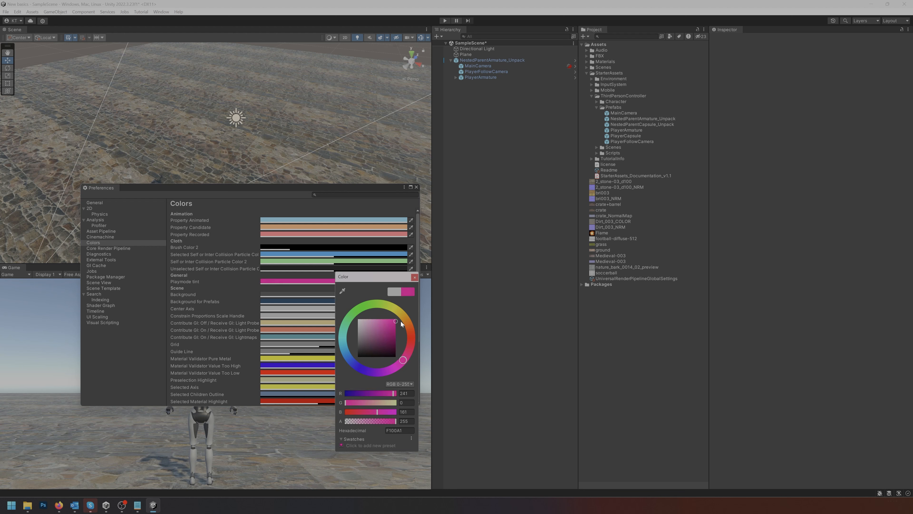
pyautogui.click(414, 278)
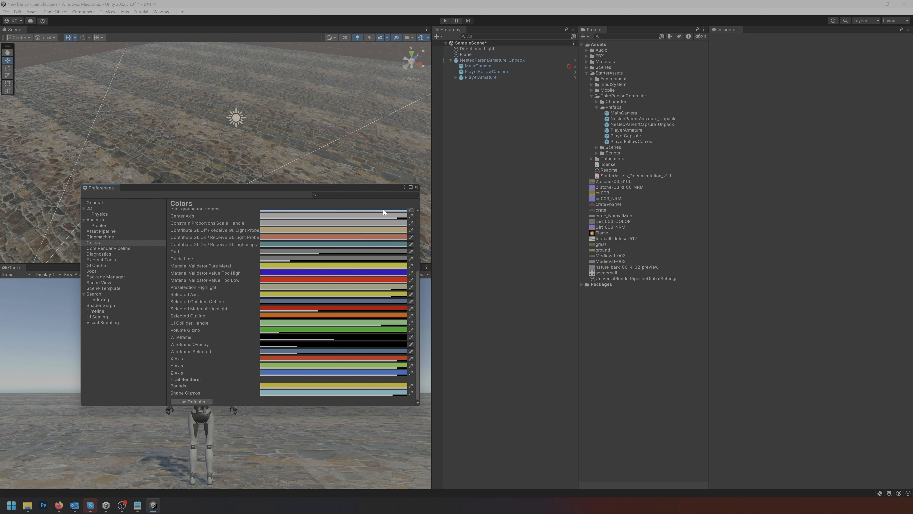
pyautogui.click(417, 187)
# Check the editor's Playmode tint by running the scene and walking the character forward, and leave Play mode
pyautogui.click(446, 21)
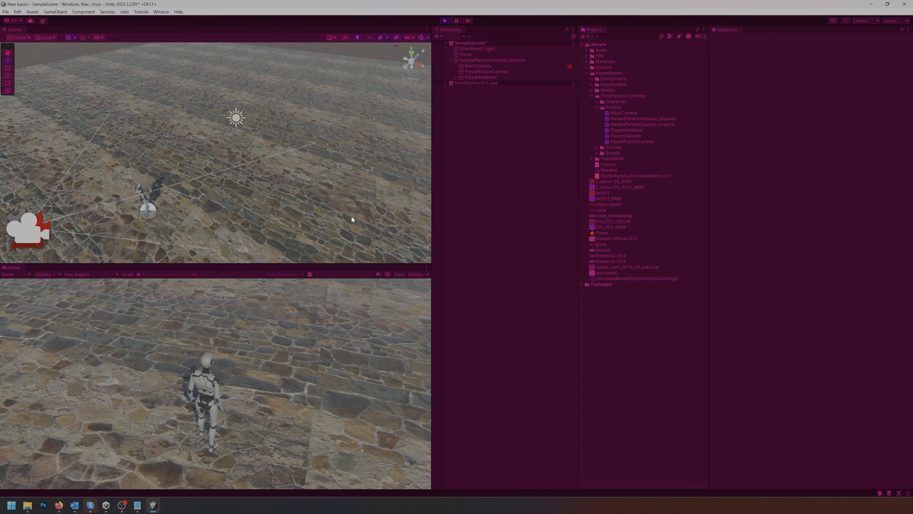
pyautogui.click(211, 342)
pyautogui.press('w')
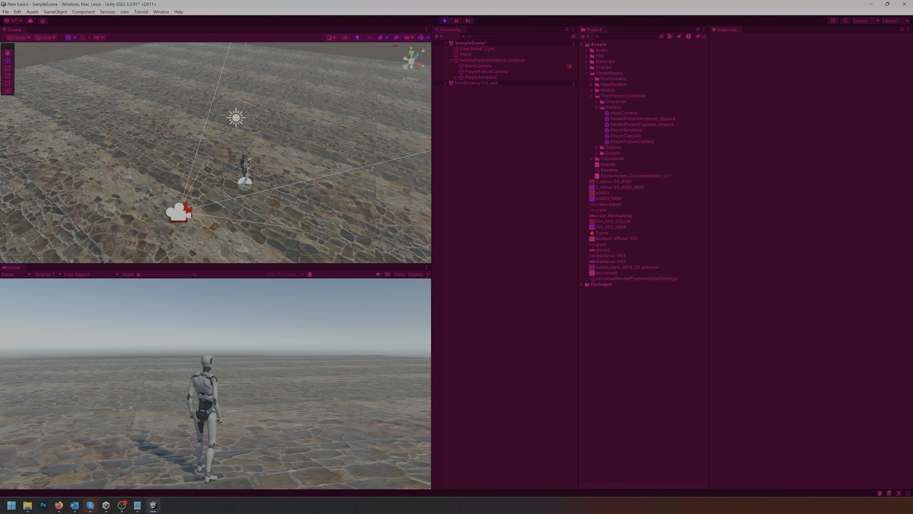
pyautogui.press('Escape')
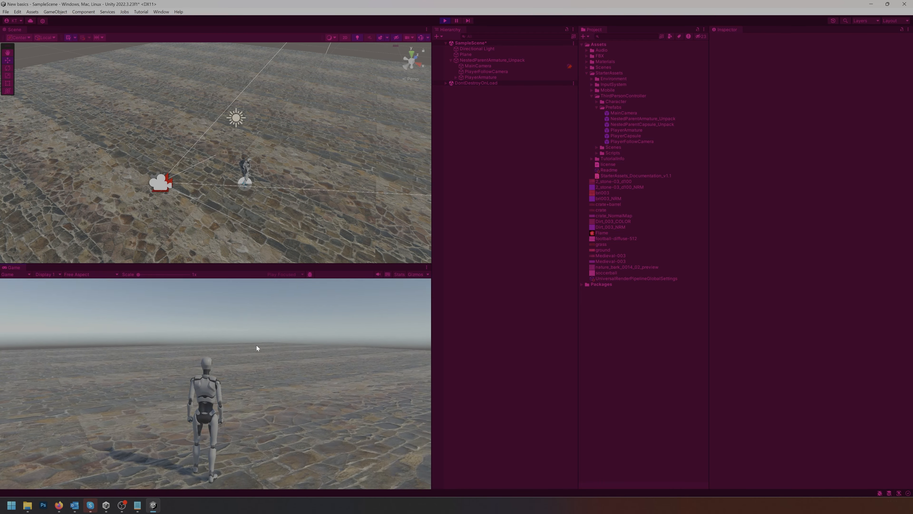
pyautogui.click(445, 21)
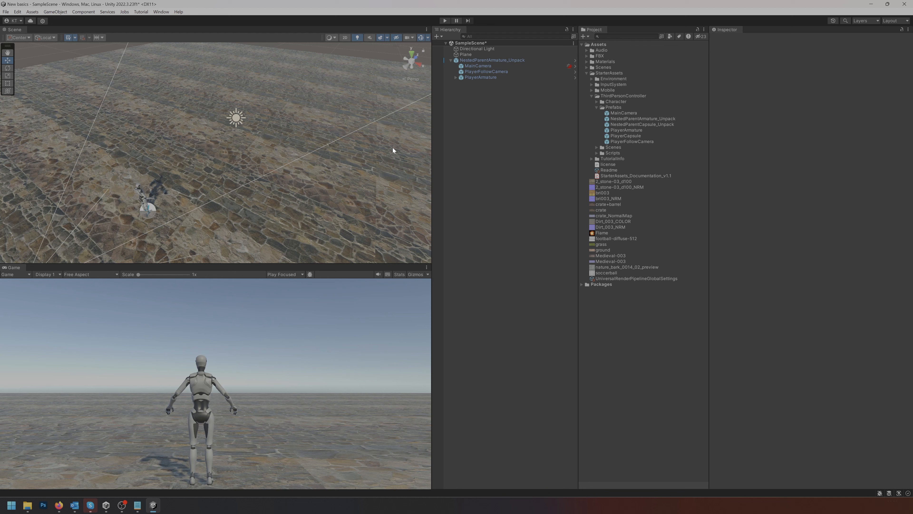